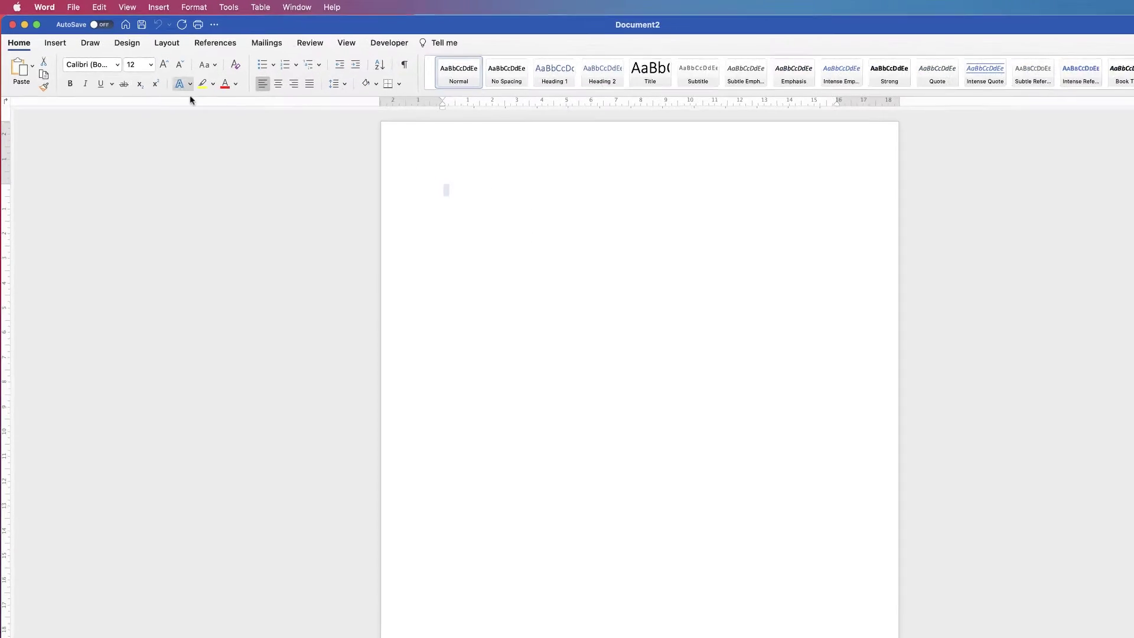
# Change Document2's blank page orientation to Landscape.
pyautogui.click(161, 45)
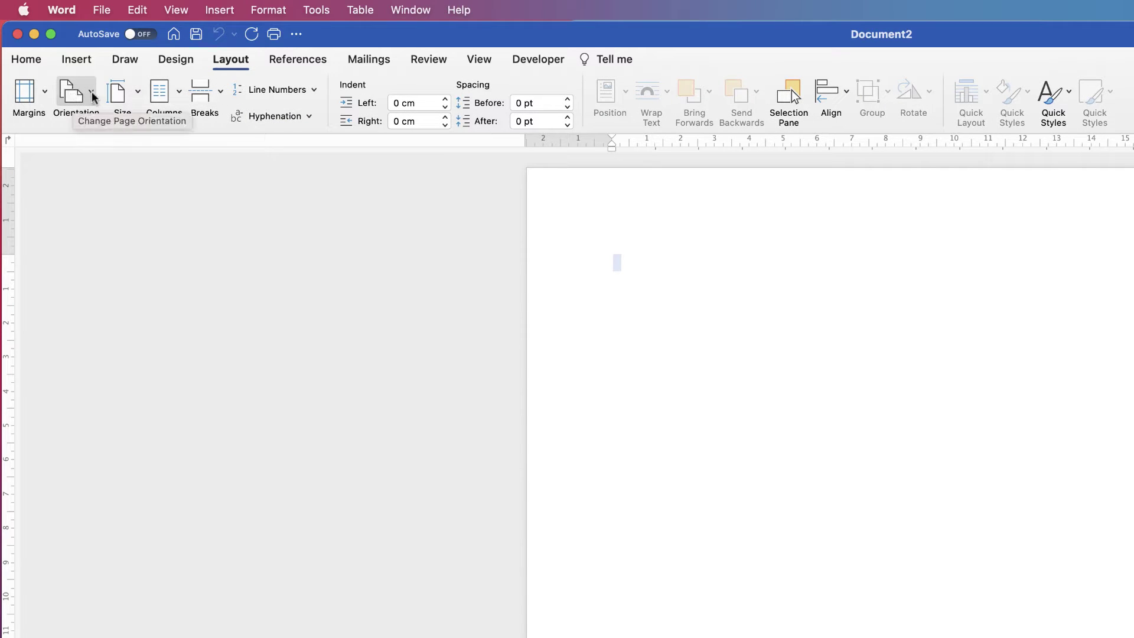
pyautogui.click(91, 92)
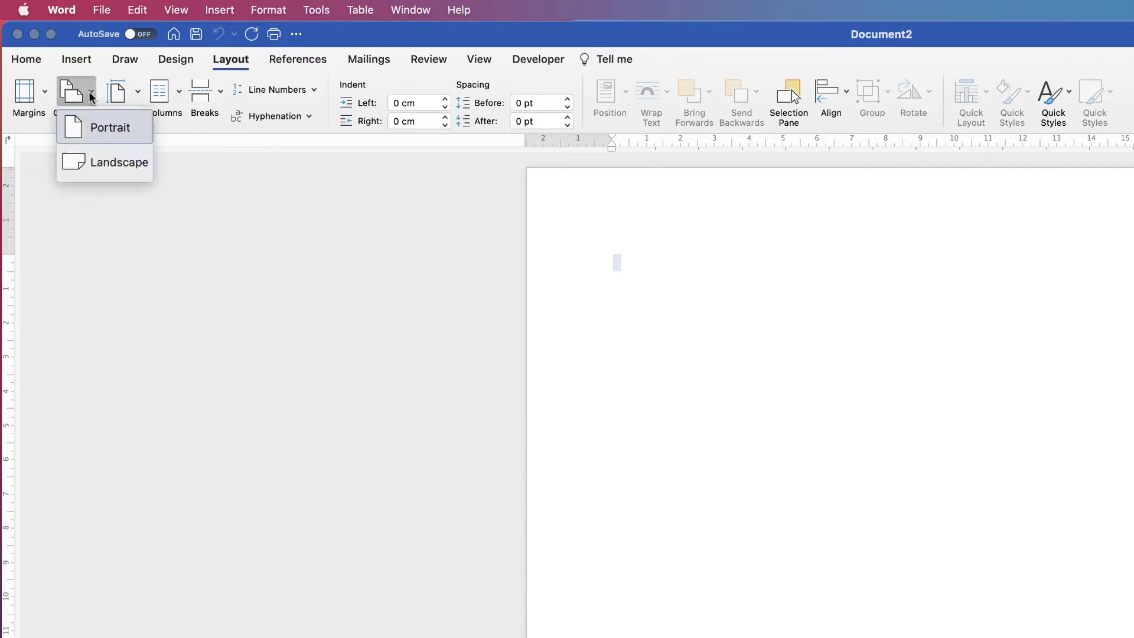
pyautogui.click(105, 165)
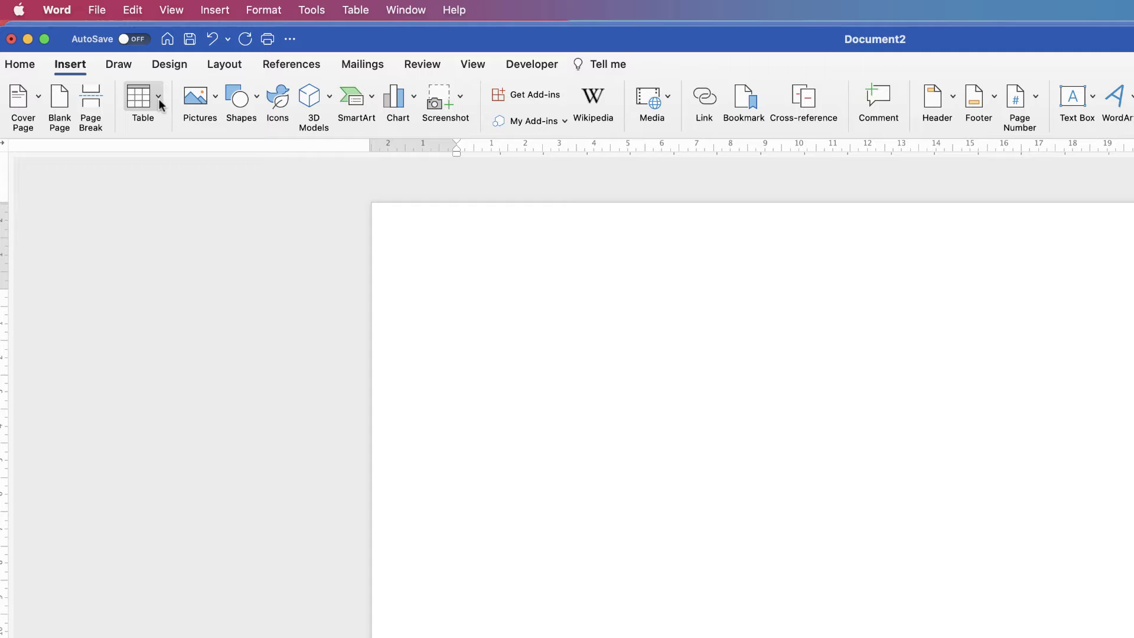
# Insert an empty 8-column by 6-row table, then dismiss the Insert Table dialog unchanged.
pyautogui.click(157, 97)
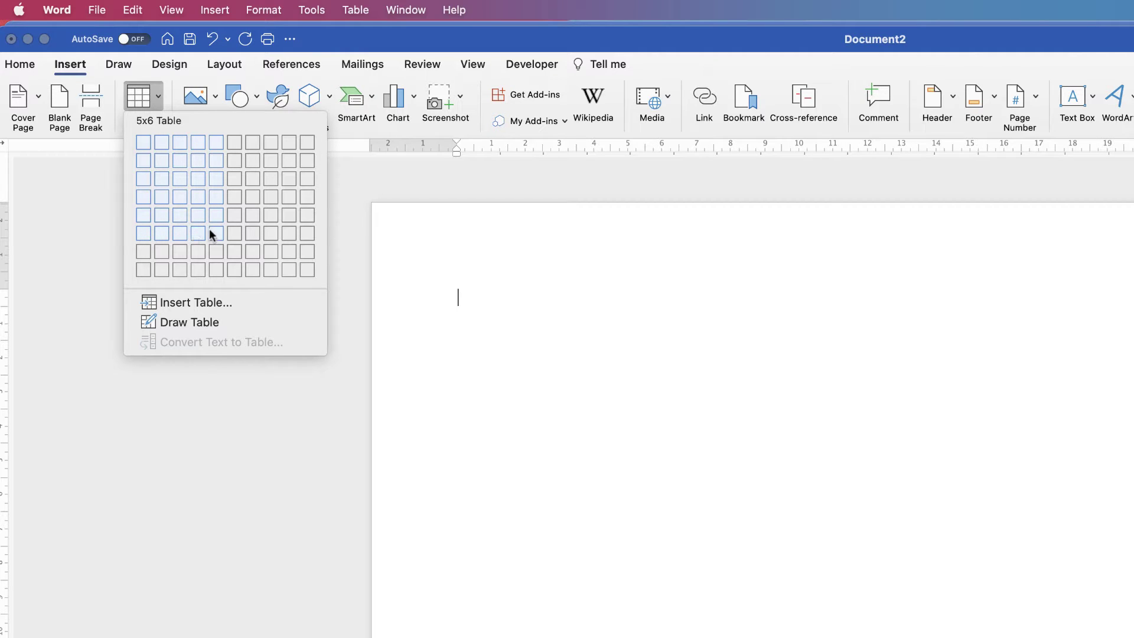
pyautogui.click(270, 233)
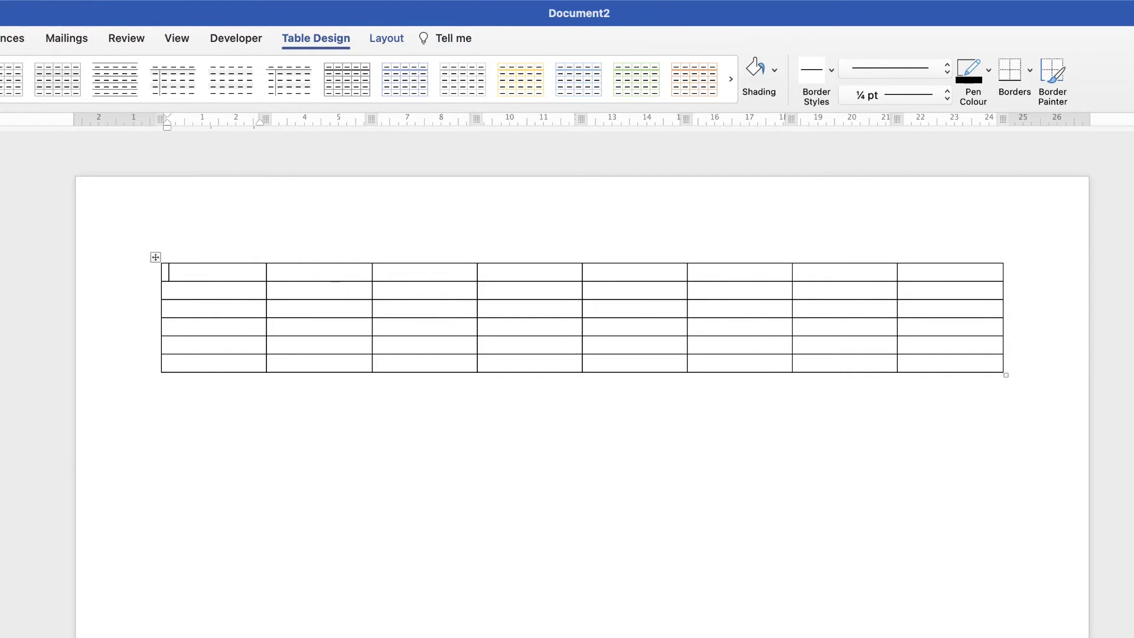
pyautogui.click(0, 38)
pyautogui.click(0, 74)
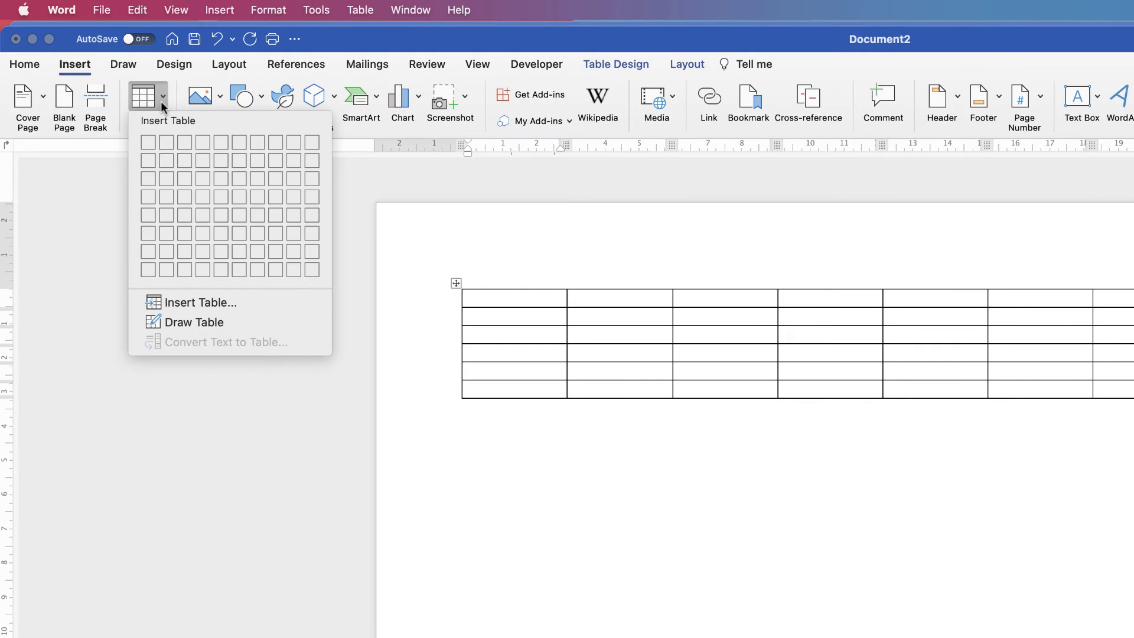
pyautogui.click(187, 303)
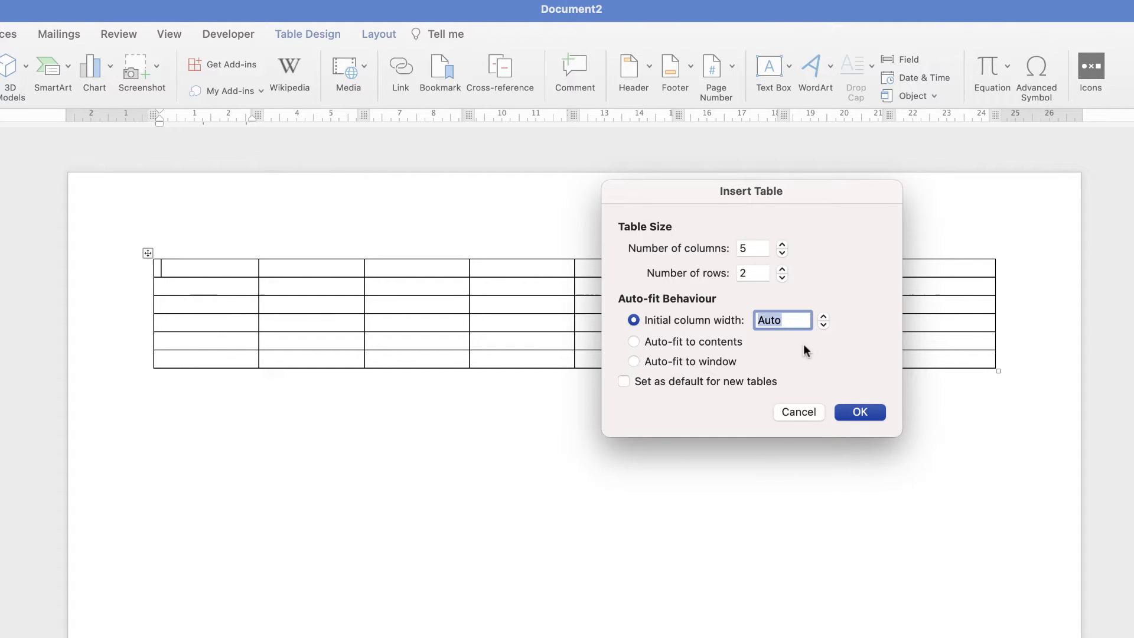
pyautogui.click(807, 413)
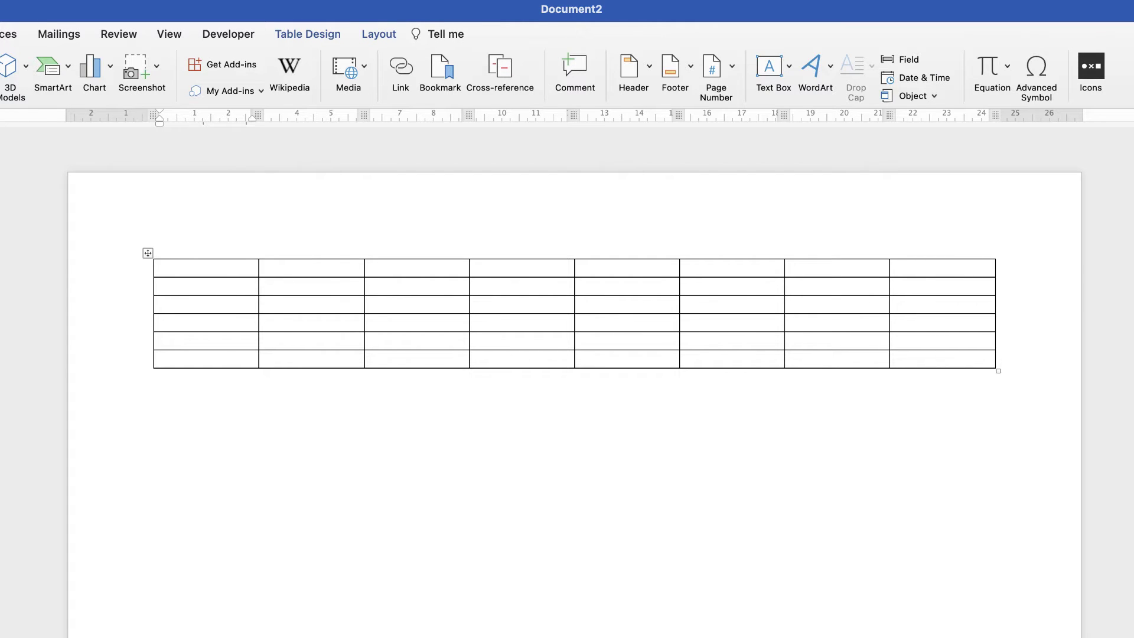
# Type MONDAY, TUESDAY, WEDNESDAY, THURSDAY and FRIDAY down the first column.
pyautogui.write('MONDAY')
pyautogui.press('Down')
pyautogui.write('TUESDAY')
pyautogui.press('Down')
pyautogui.write('WEDNESDAY')
pyautogui.press('Down')
pyautogui.write('THURSDAY')
pyautogui.press('Down')
pyautogui.write('FRIDAY')
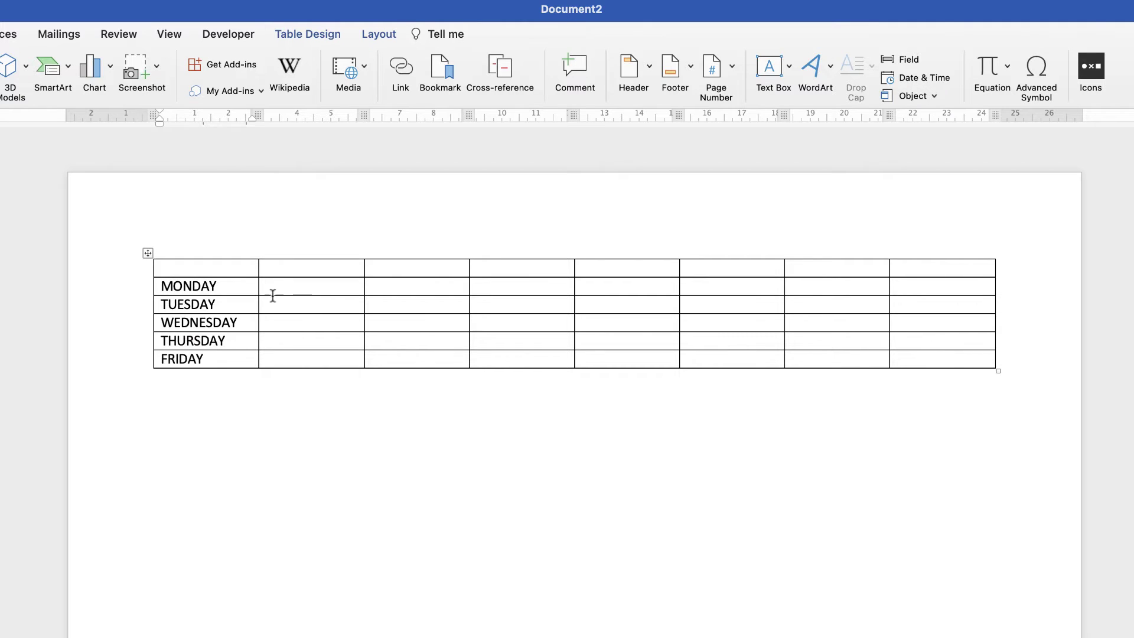
# Enter the time slot 09:00 – 10:00 in the header row.
pyautogui.click(329, 266)
pyautogui.write('09:00 – 10:00')
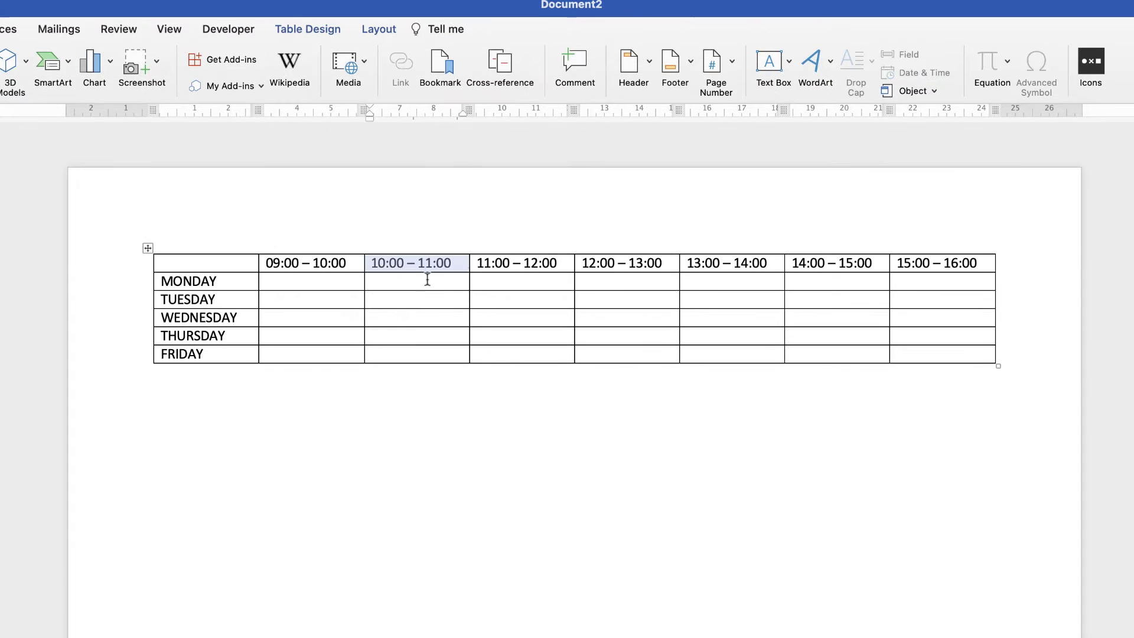
pyautogui.press('Right')
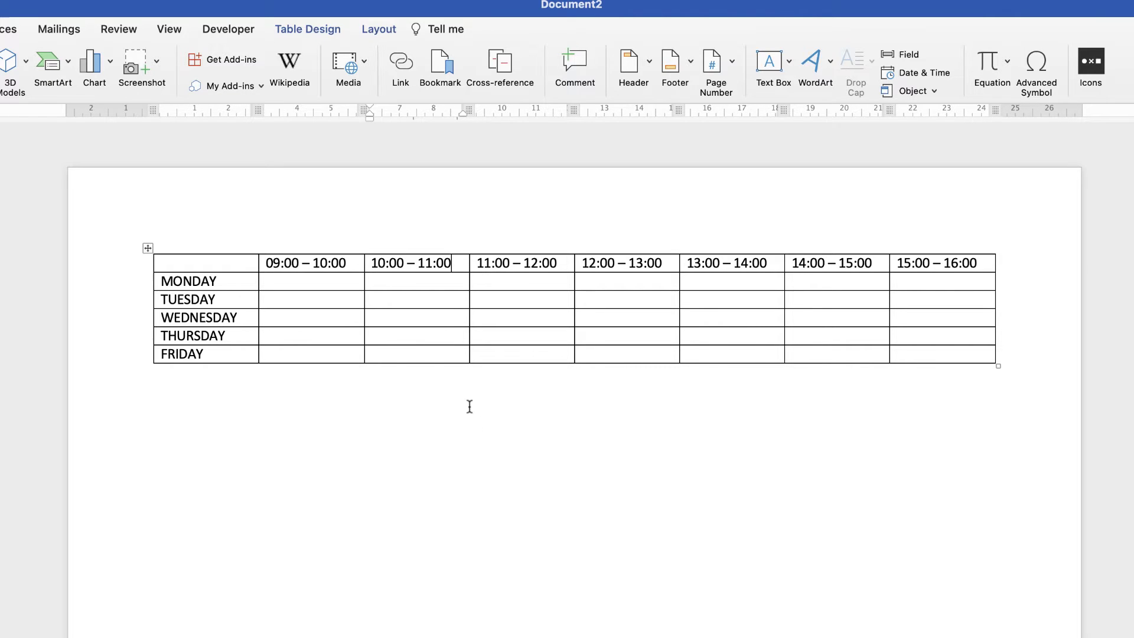
# Set the header row height to 1 cm.
pyautogui.moveTo(206, 262); pyautogui.dragTo(934, 267)
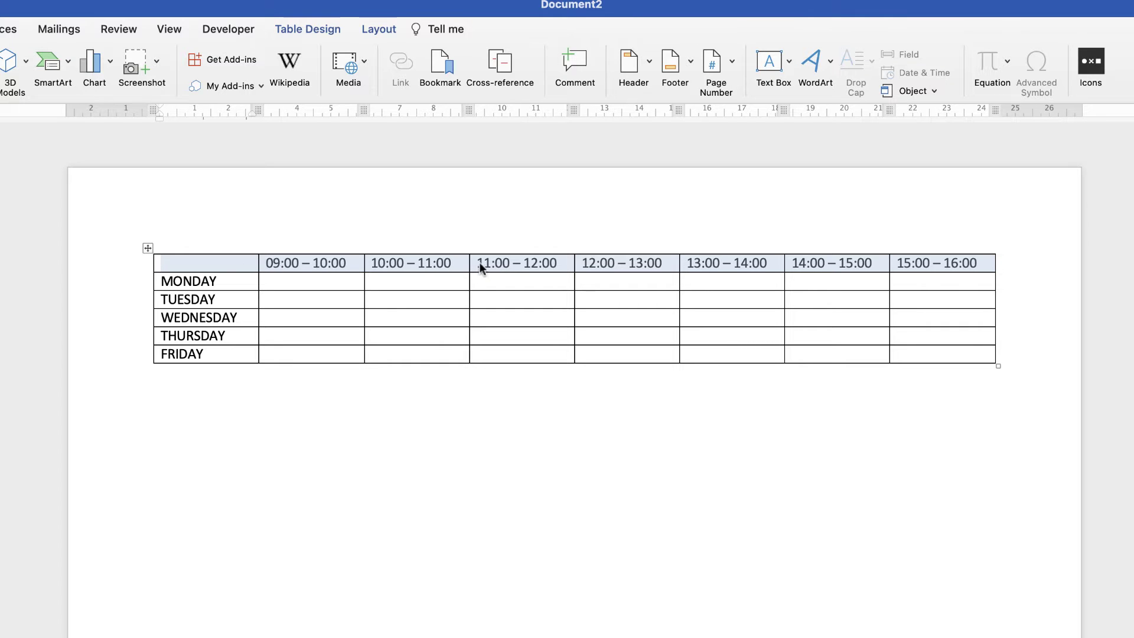
pyautogui.click(372, 32)
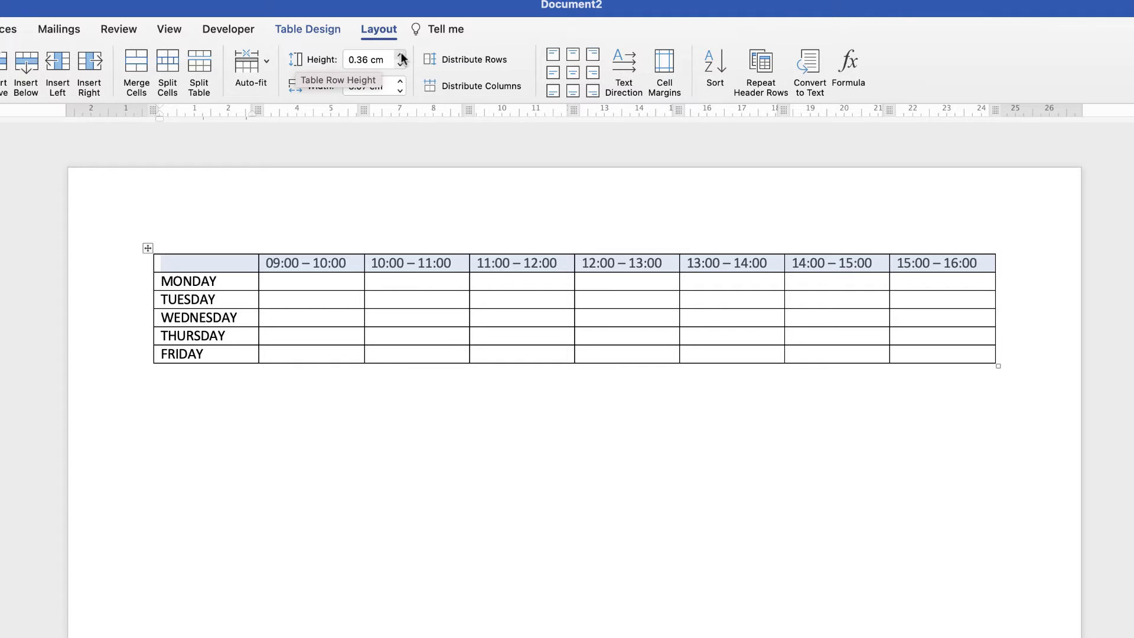
pyautogui.click(386, 61)
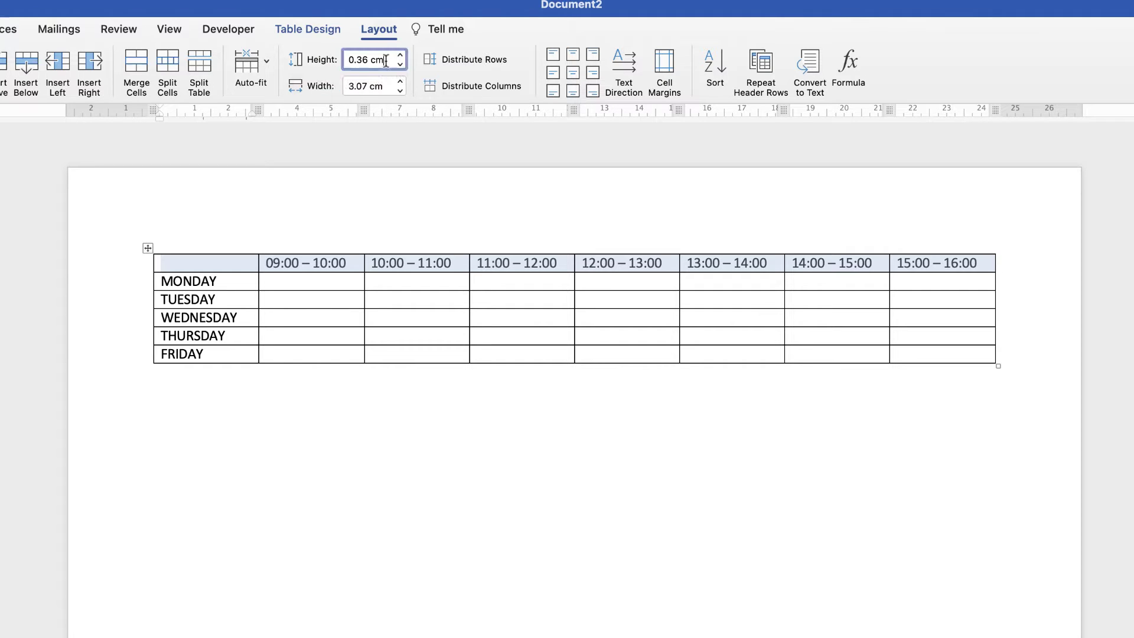
pyautogui.moveTo(386, 60); pyautogui.dragTo(339, 58)
pyautogui.write('1')
pyautogui.press('Return')
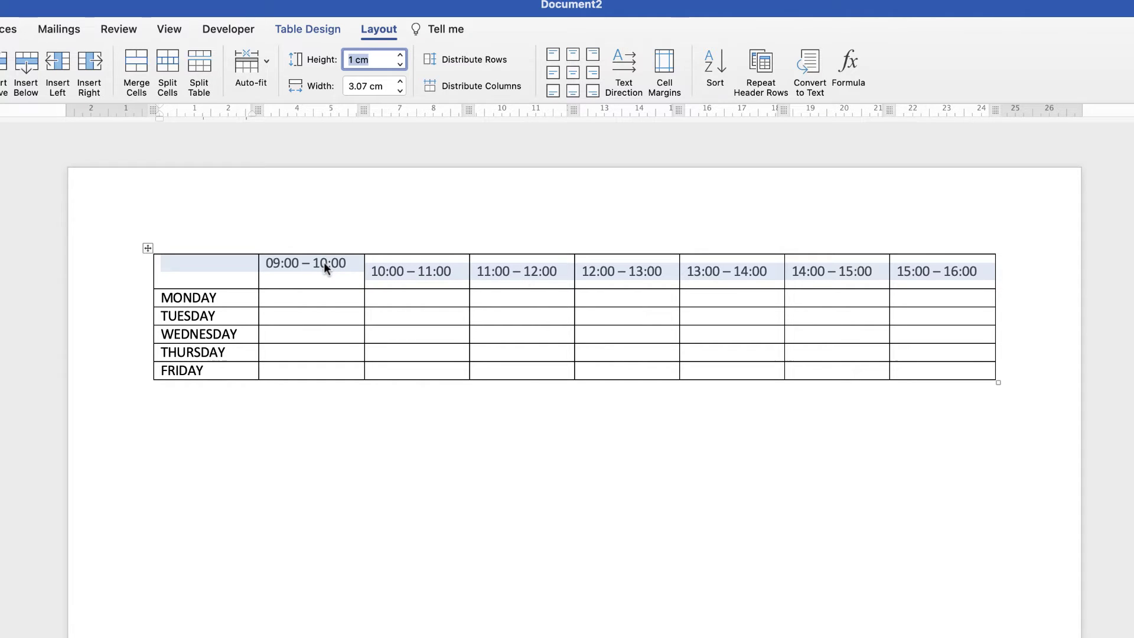
pyautogui.click(245, 273)
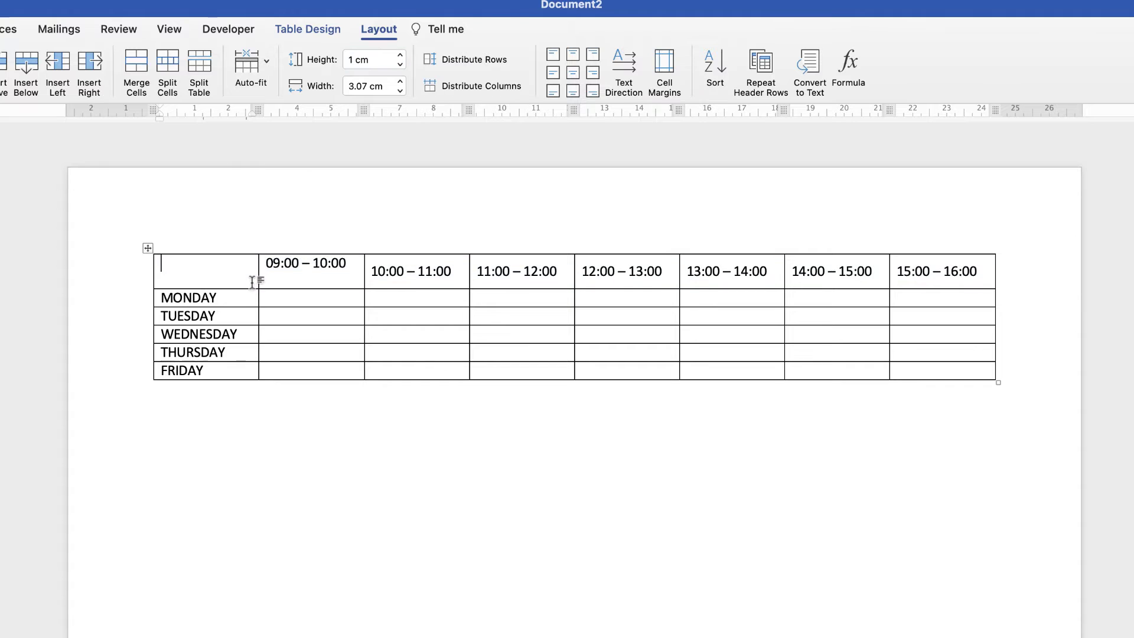
# Centre the time labels within the header row cells.
pyautogui.moveTo(239, 271); pyautogui.dragTo(937, 276)
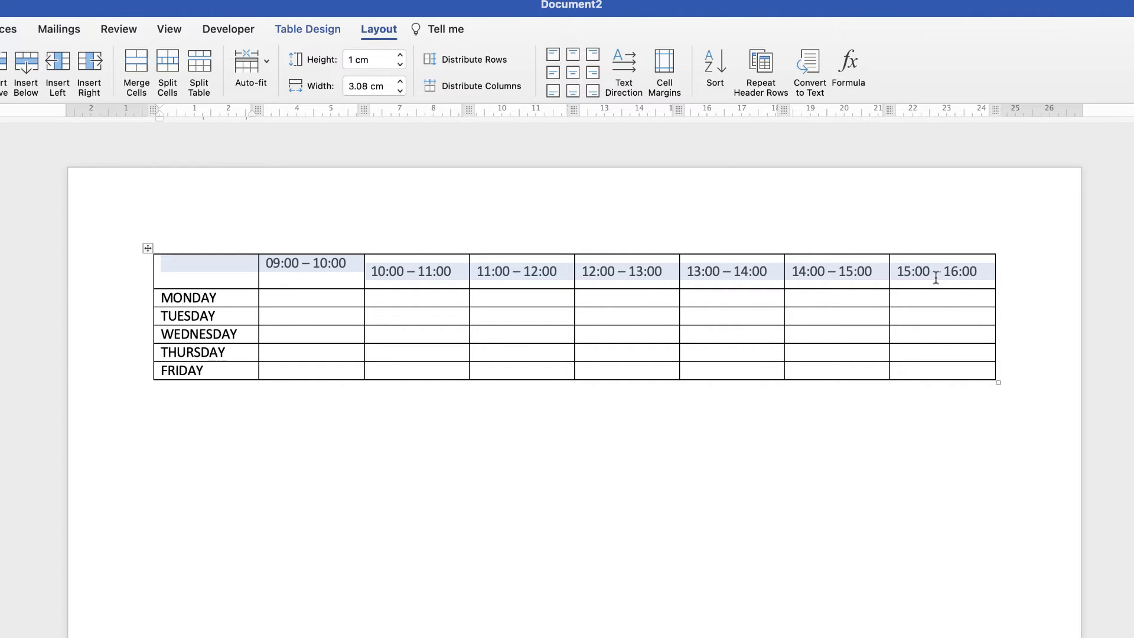
pyautogui.click(572, 72)
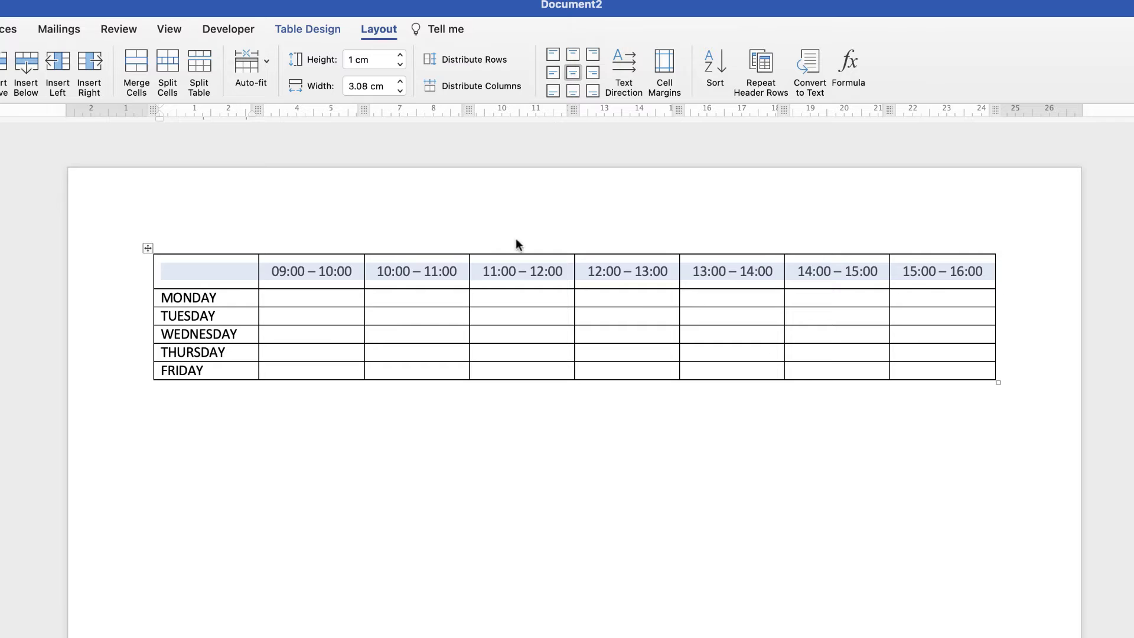
pyautogui.click(457, 271)
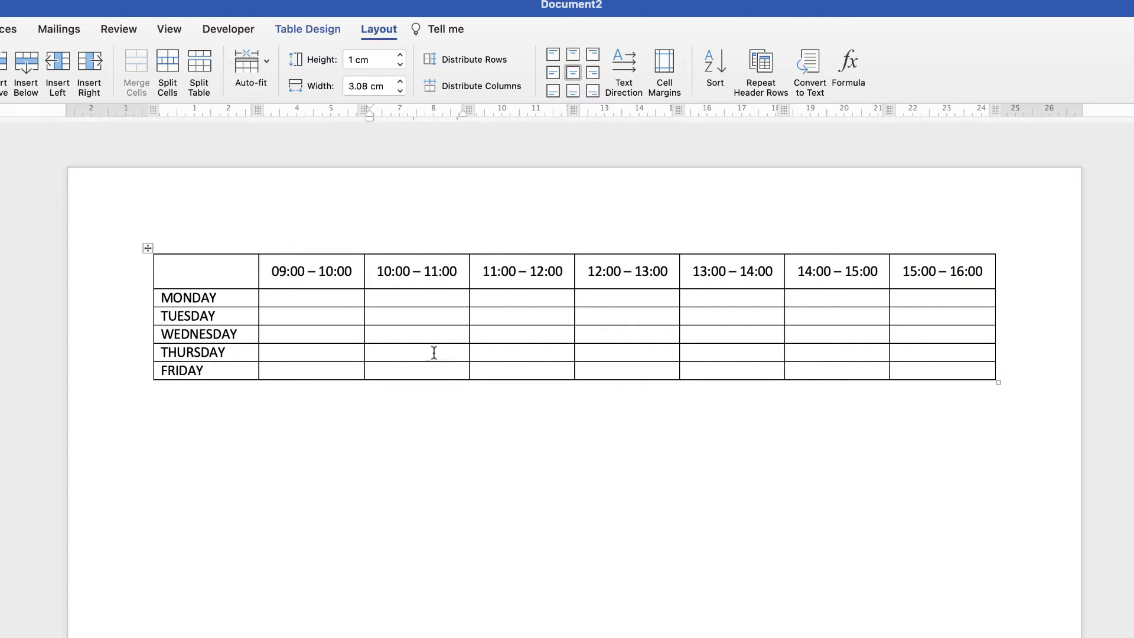
# Make the MONDAY–FRIDAY rows 2.5 cm tall and centre their contents.
pyautogui.moveTo(251, 296); pyautogui.dragTo(914, 370)
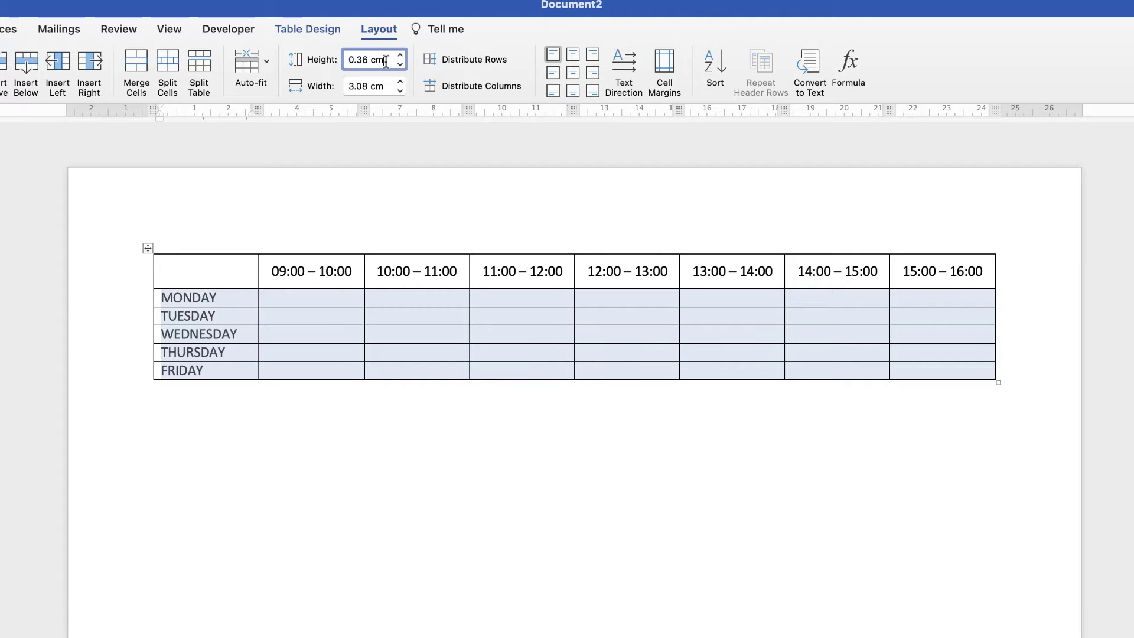
pyautogui.moveTo(384, 59); pyautogui.dragTo(347, 62)
pyautogui.write('2.5')
pyautogui.press('Return')
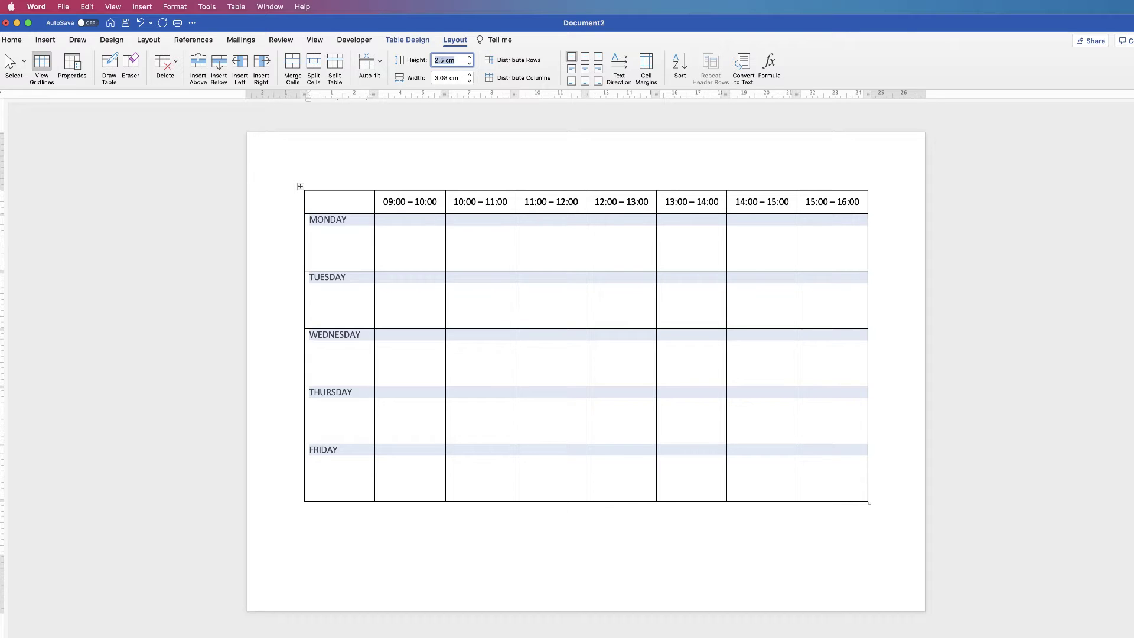
pyautogui.moveTo(310, 219); pyautogui.dragTo(833, 473)
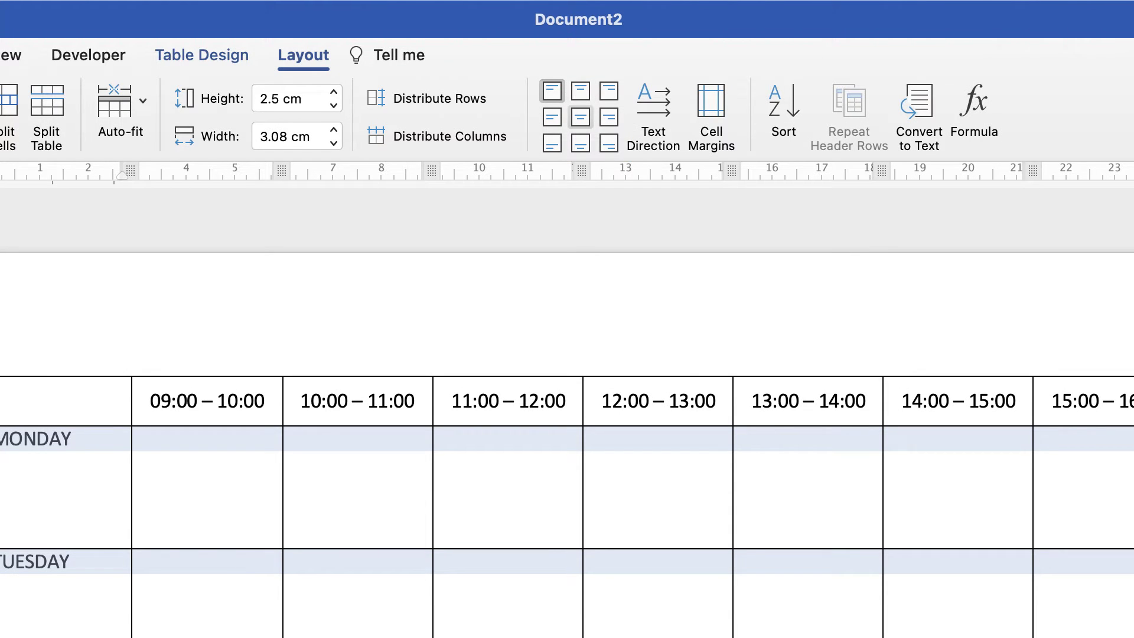
pyautogui.click(581, 117)
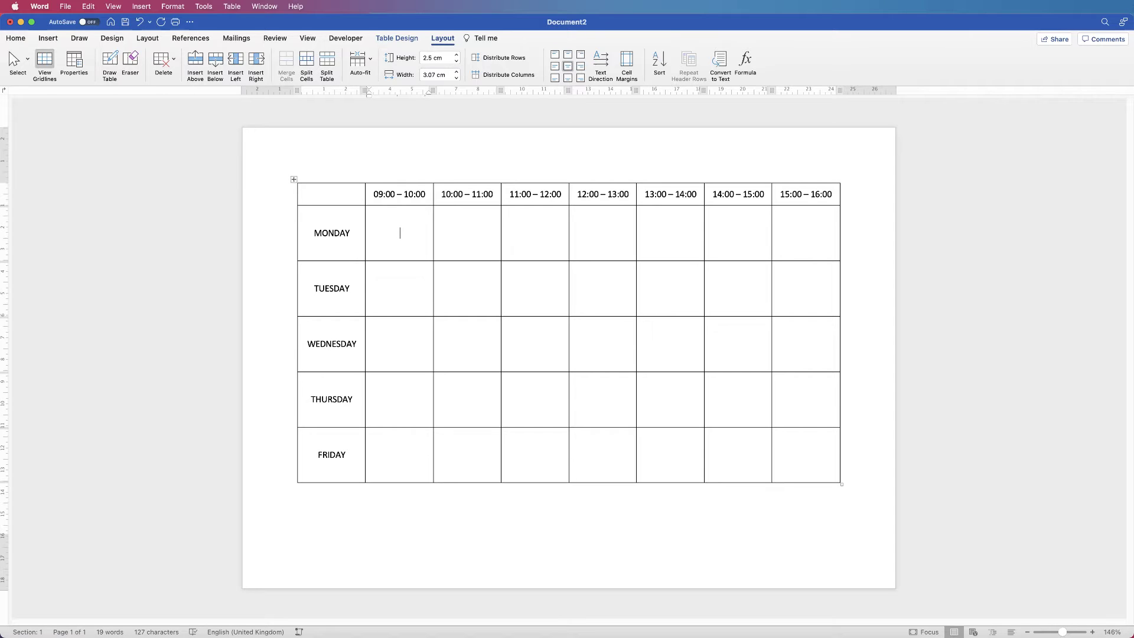
# Add two empty lines above the table.
pyautogui.click(332, 193)
pyautogui.press('Return')
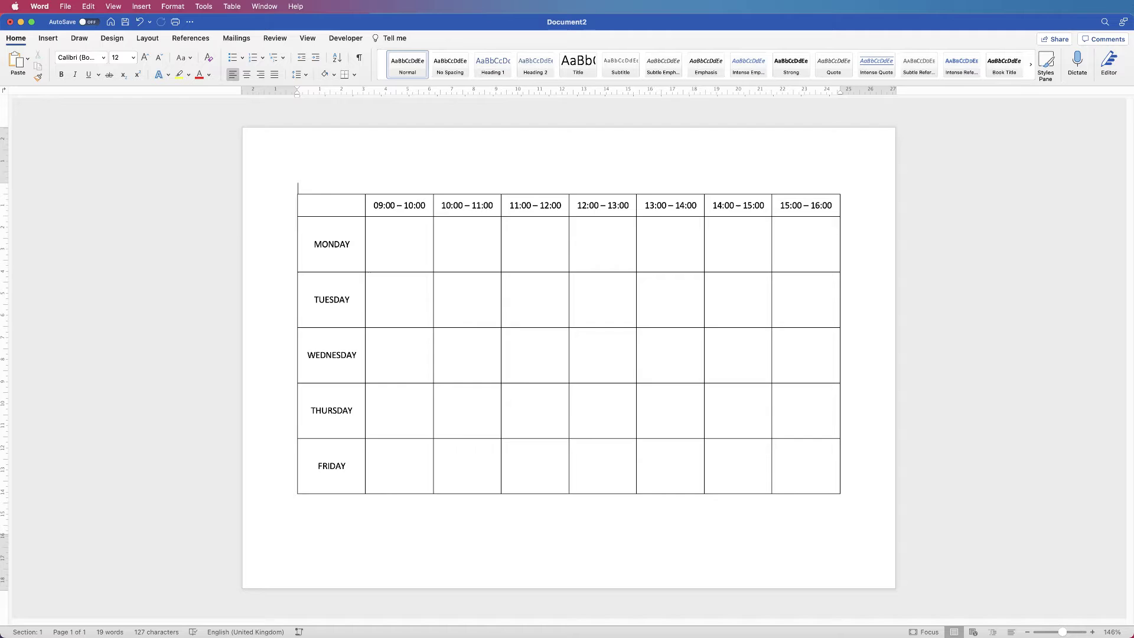
pyautogui.press('Return')
pyautogui.press('Return')
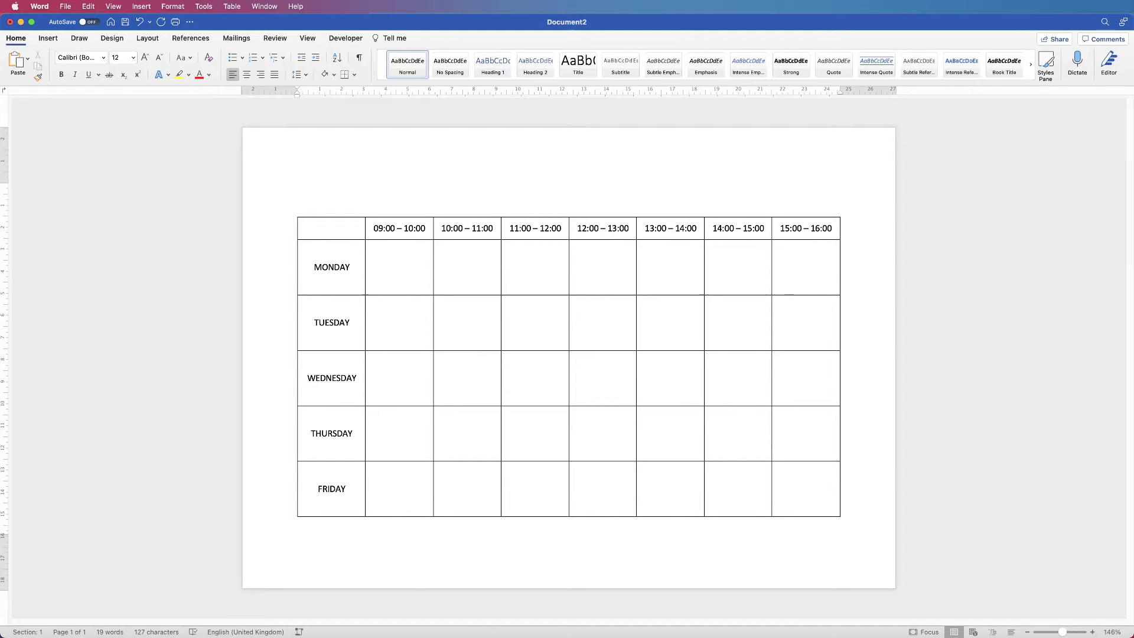
pyautogui.click(399, 228)
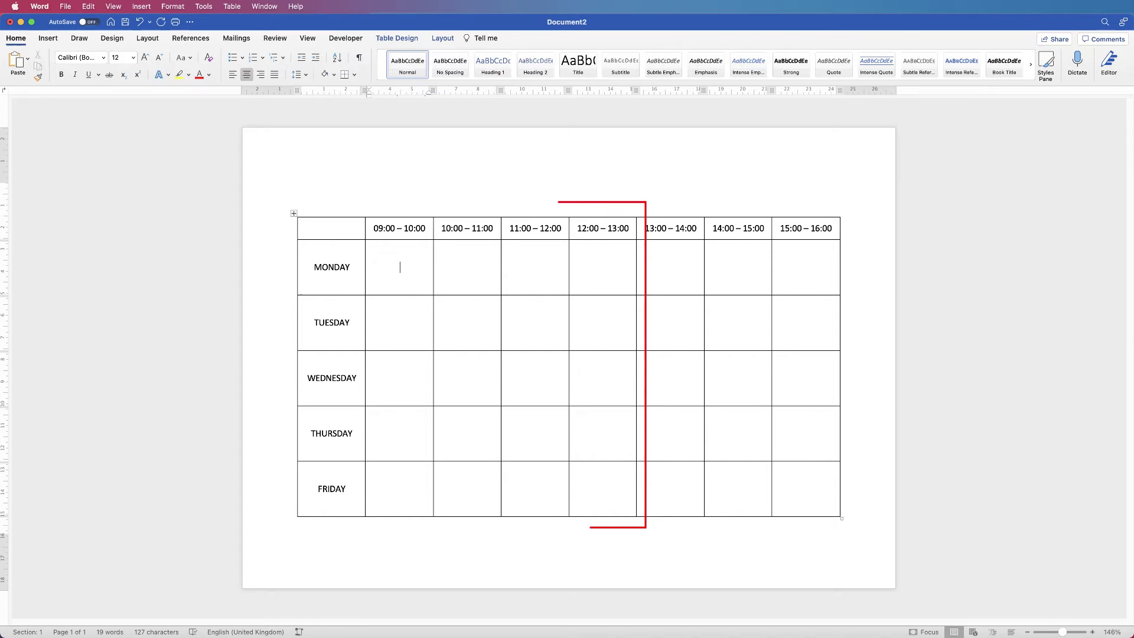
# Narrow the 12:00 – 13:00 column and make the three morning columns an equal 3.49 cm wide.
pyautogui.click(400, 267)
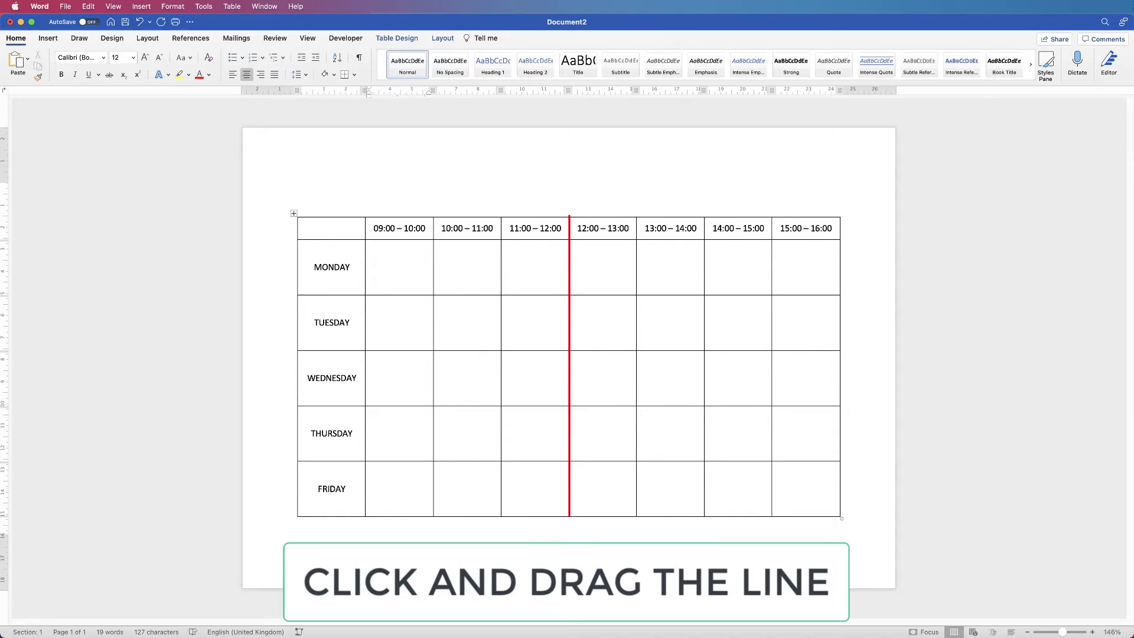
pyautogui.moveTo(569, 378); pyautogui.dragTo(601, 378)
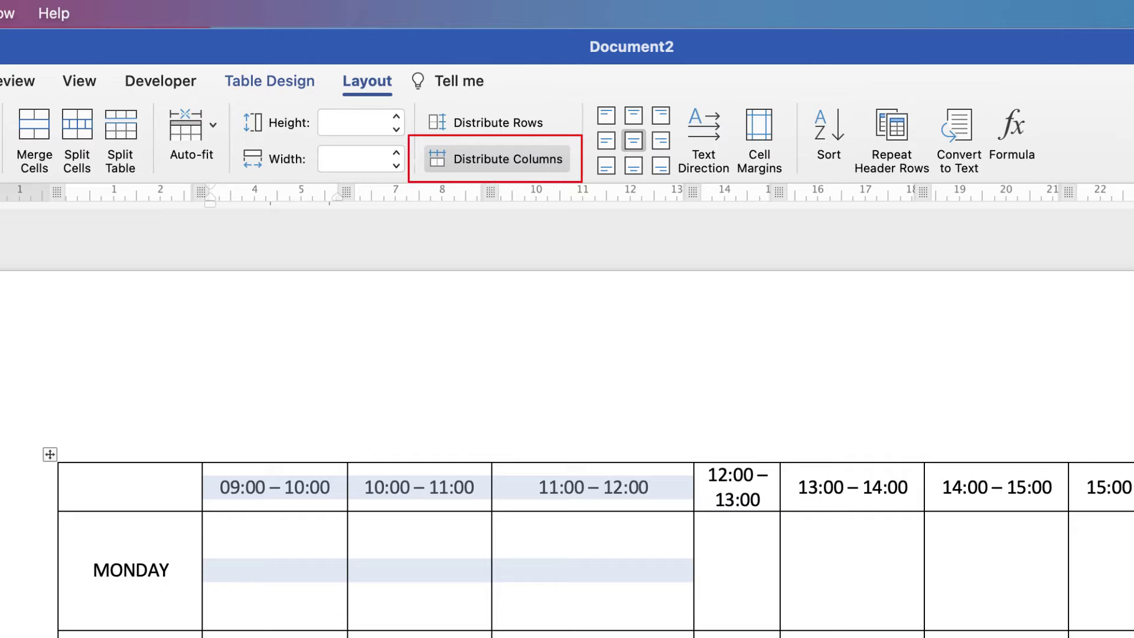
pyautogui.click(499, 159)
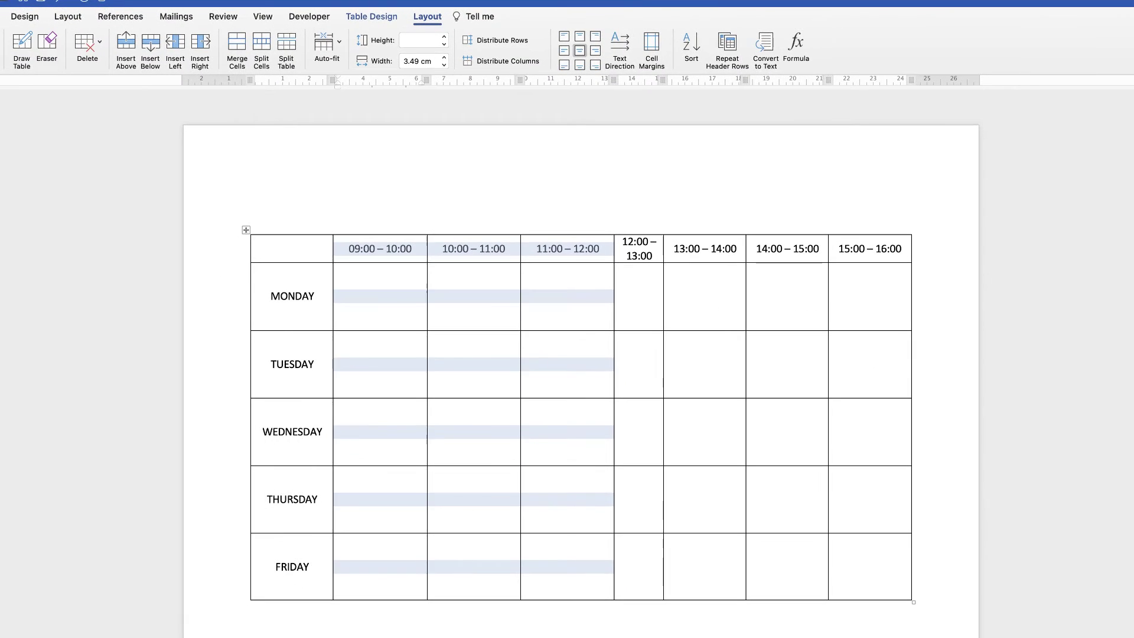
pyautogui.click(567, 296)
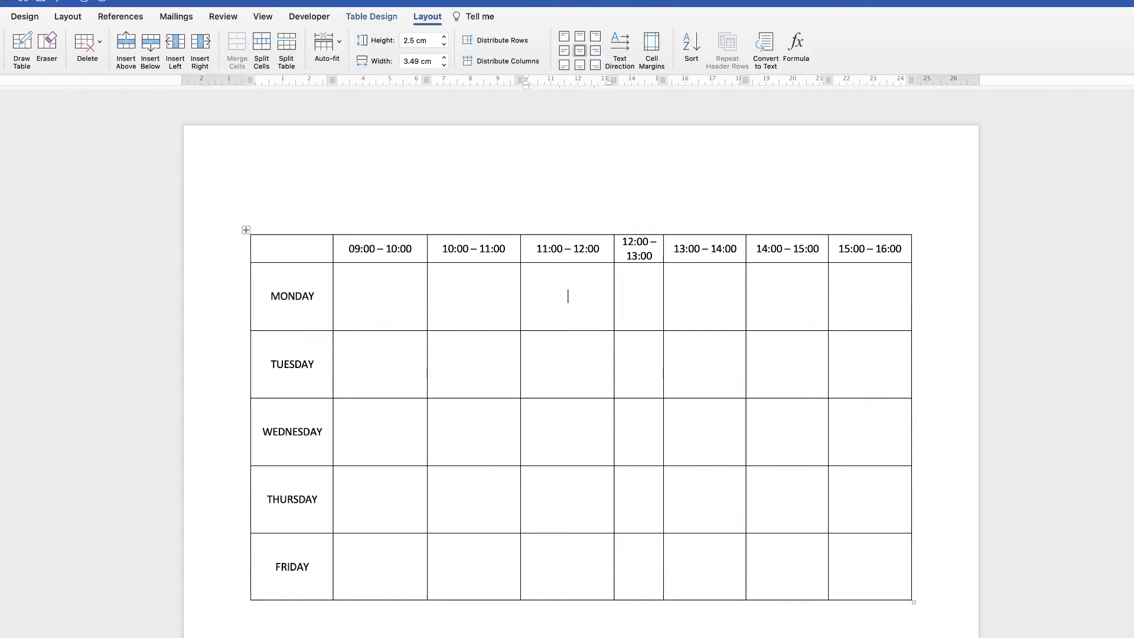
# Merge the 12:00 – 13:00 cells for all five days and type LUNCH.
pyautogui.click(639, 296)
pyautogui.hotkey('shift', 'Down')
pyautogui.hotkey('shift', 'Down')
pyautogui.hotkey('shift', 'Down')
pyautogui.hotkey('shift', 'Down')
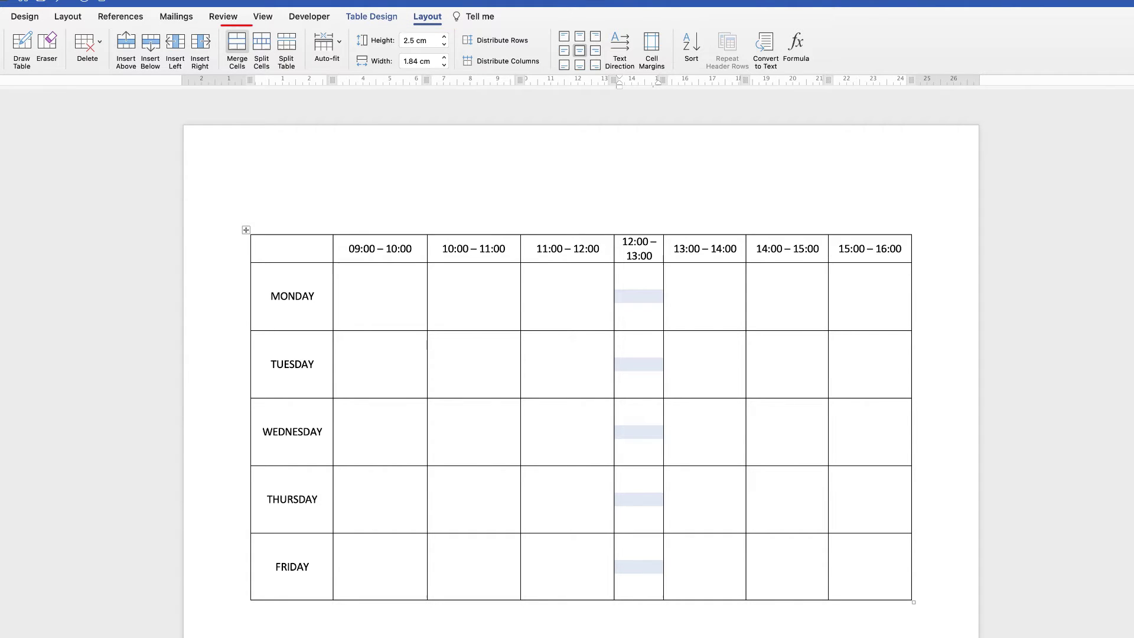
pyautogui.click(237, 47)
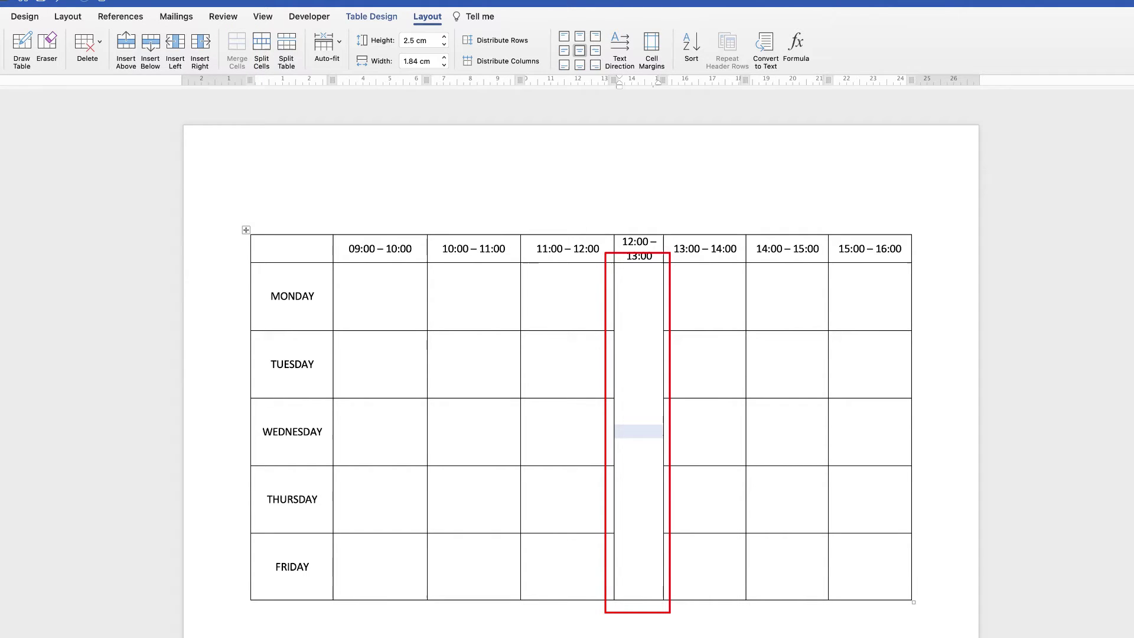
pyautogui.write('LUNCH')
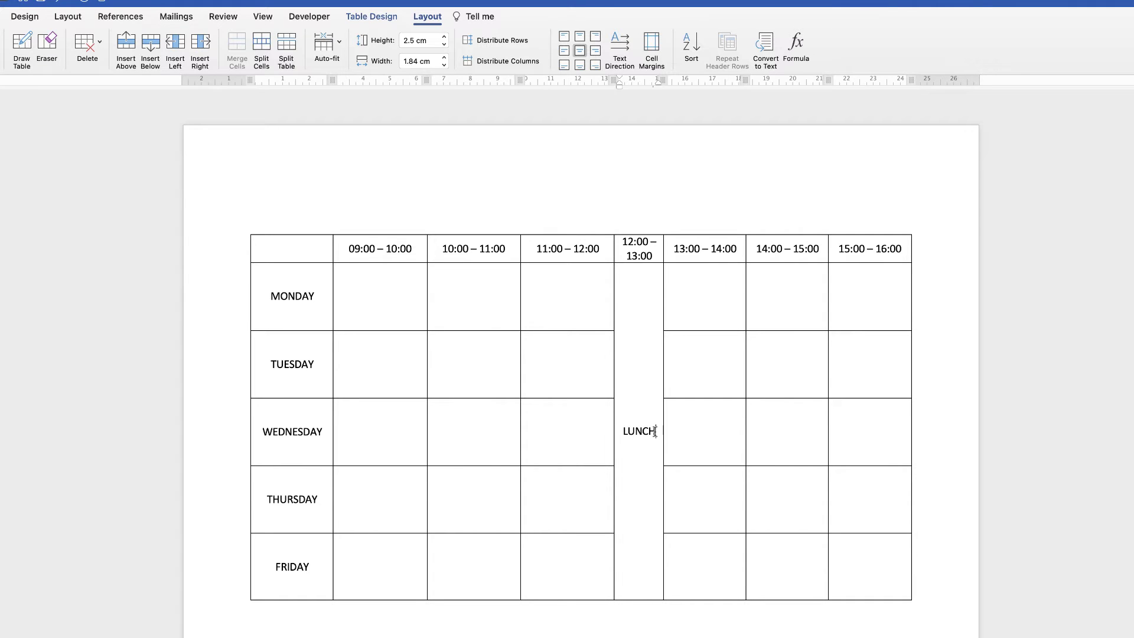
# Rotate LUNCH so it reads vertically.
pyautogui.moveTo(656, 431); pyautogui.dragTo(620, 433)
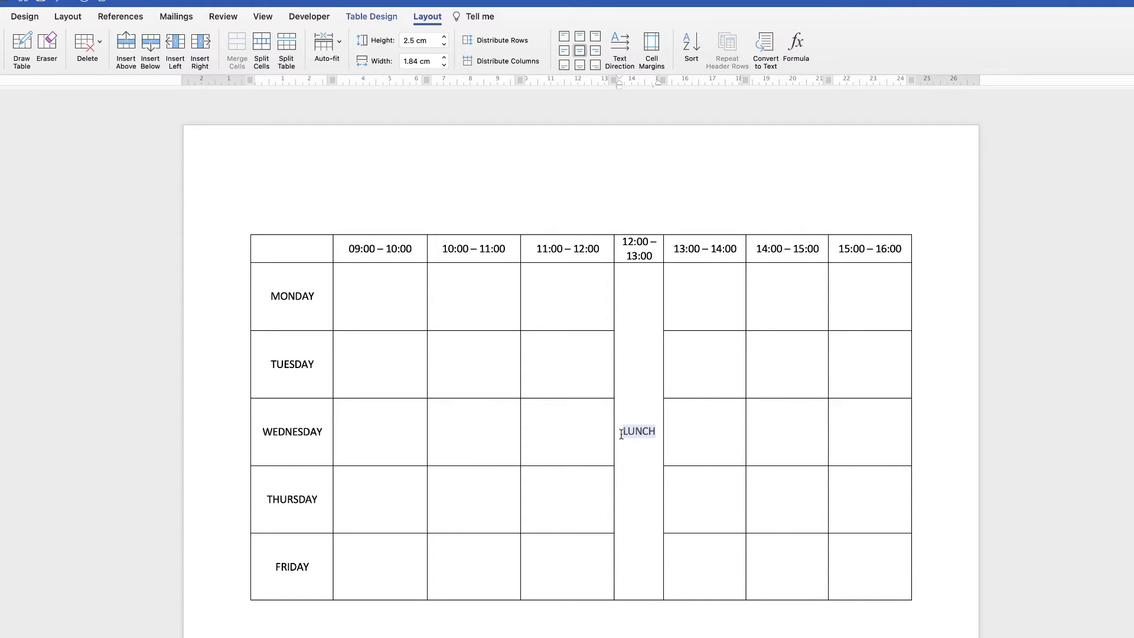
pyautogui.click(619, 47)
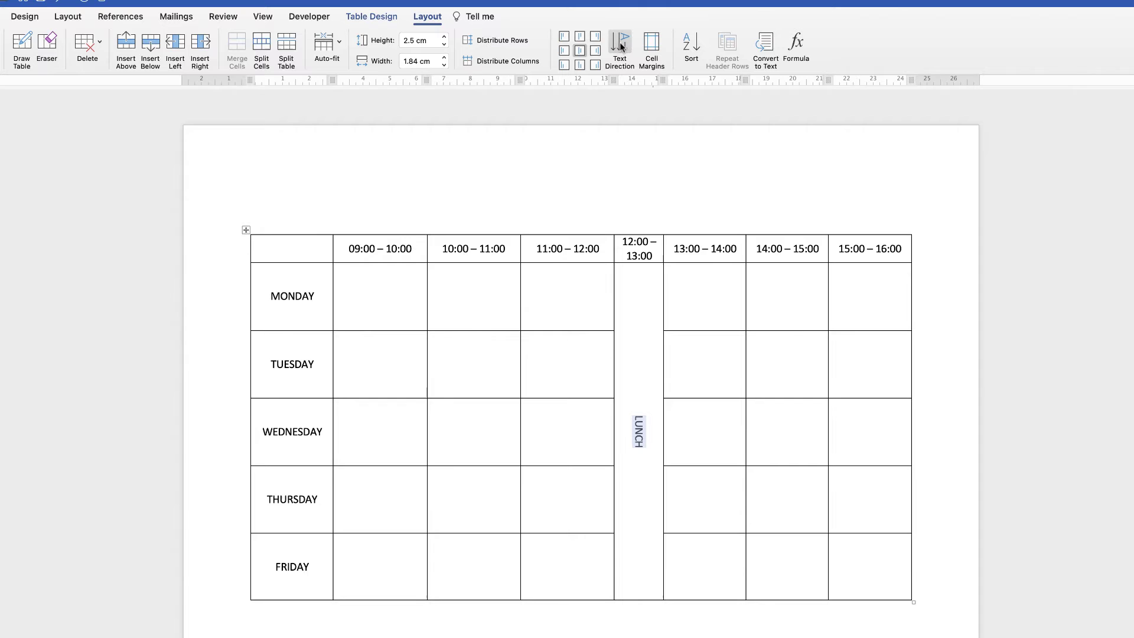
pyautogui.click(622, 46)
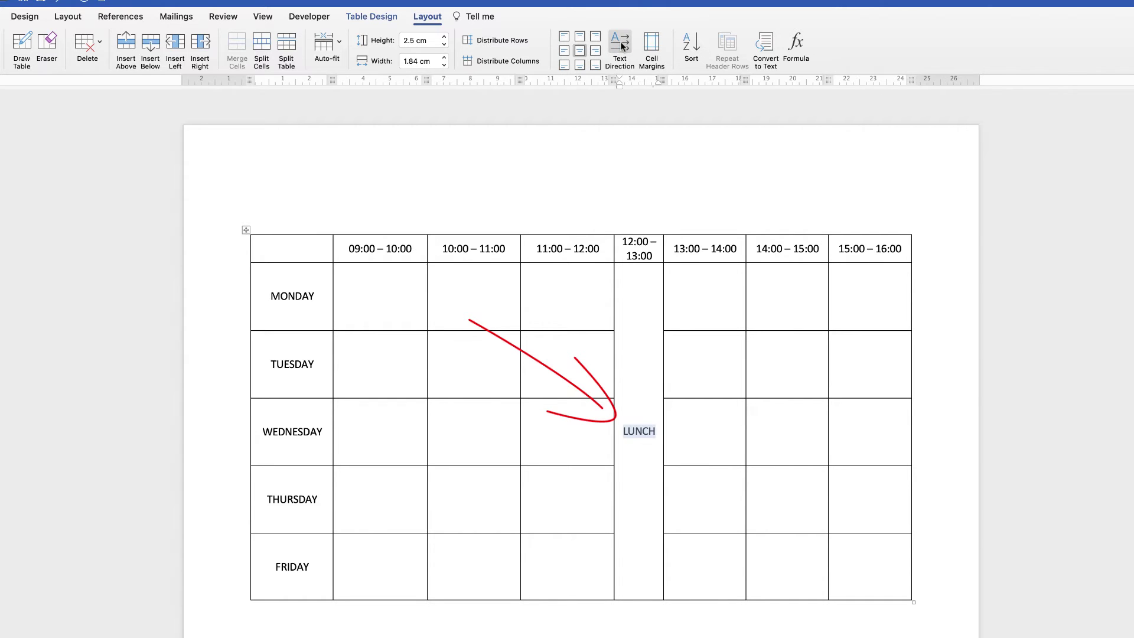
pyautogui.click(622, 46)
pyautogui.click(623, 46)
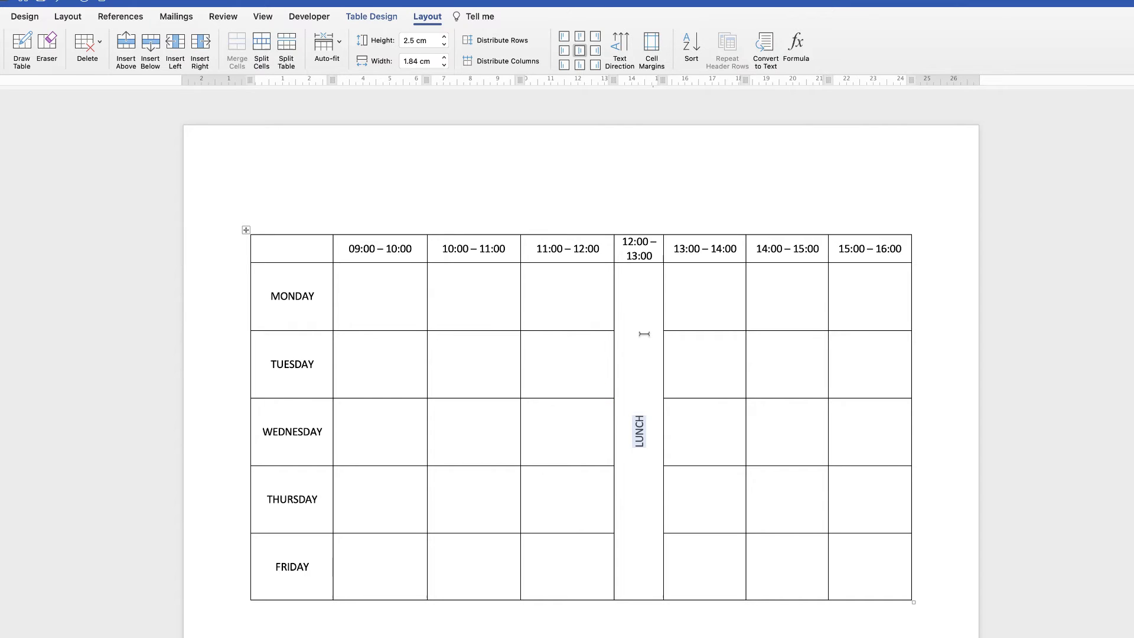
# Increase the LUNCH text size to 20 pt.
pyautogui.click(19, 47)
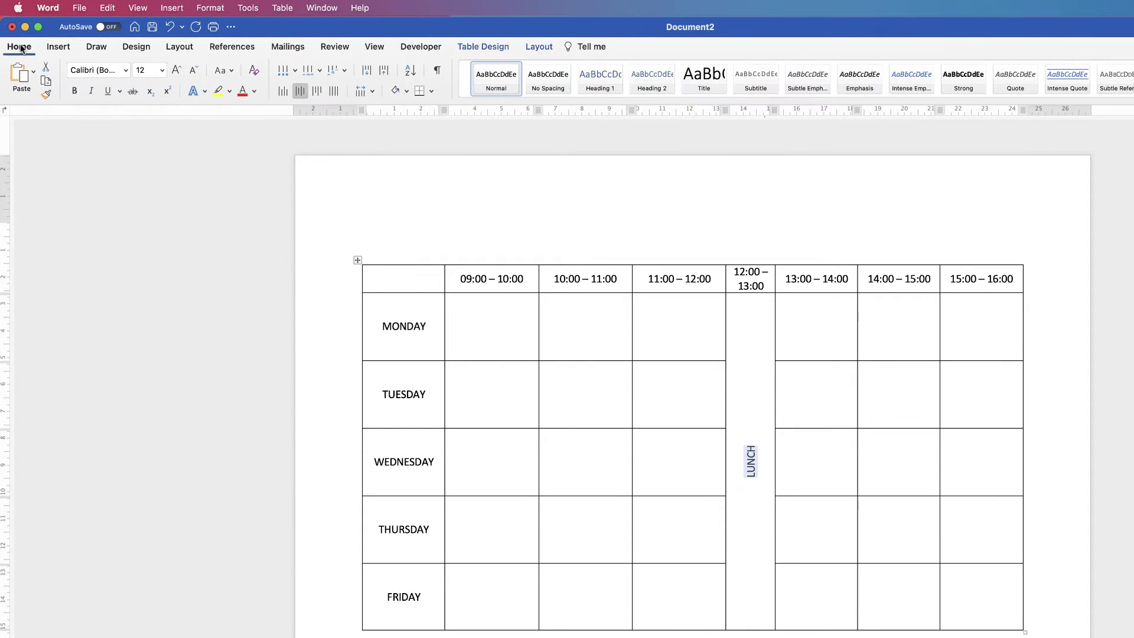
pyautogui.click(176, 71)
pyautogui.click(177, 71)
pyautogui.click(176, 71)
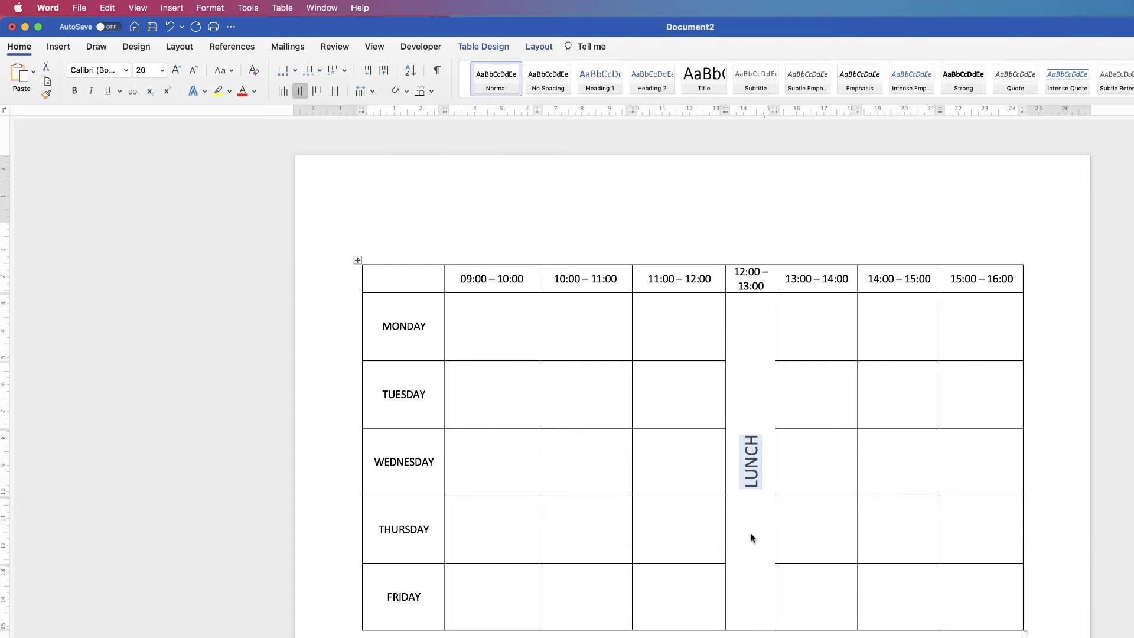
pyautogui.click(750, 555)
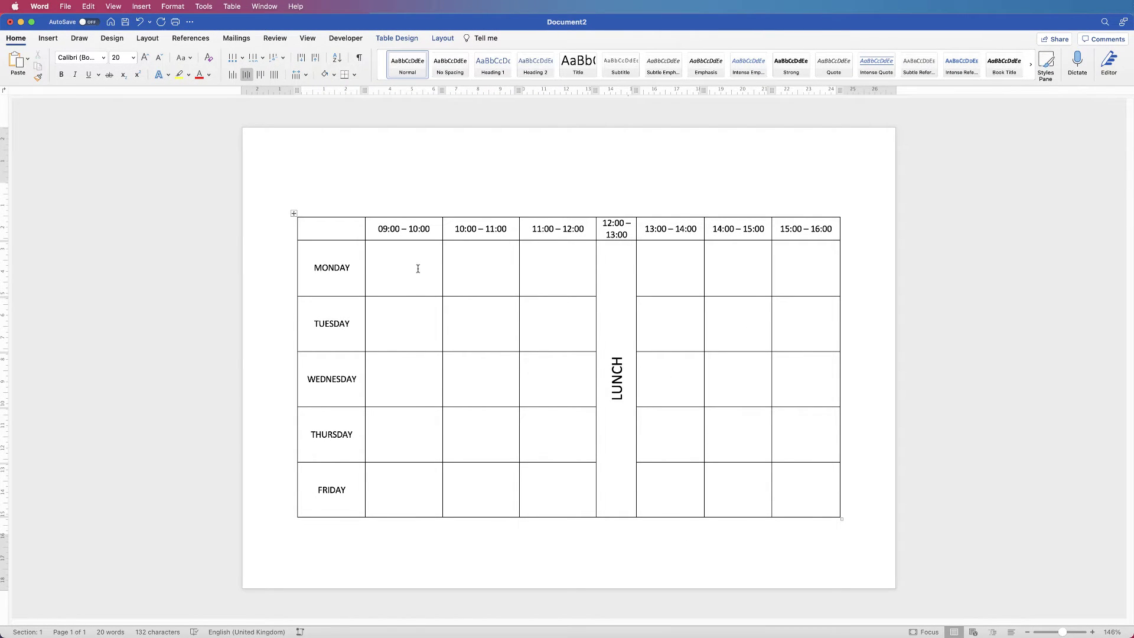
# Enter MATHS for Monday 09:00–11:00 and LATIN for Wednesday 13:00–15:00 as merged double lessons.
pyautogui.click(417, 266)
pyautogui.write('MATHS')
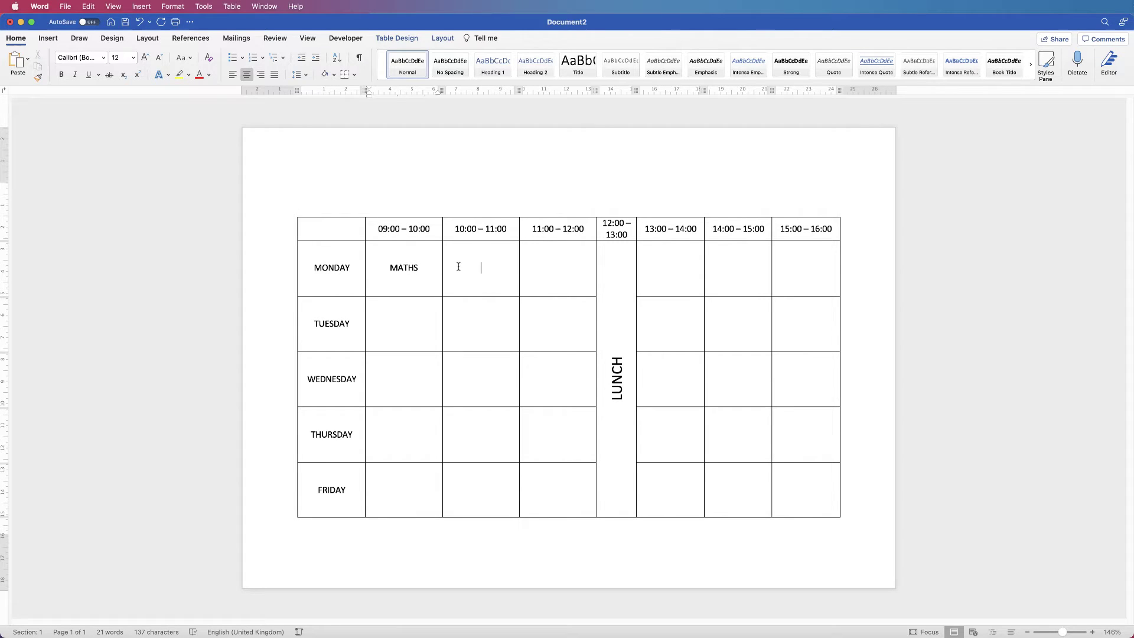
pyautogui.moveTo(459, 267); pyautogui.dragTo(437, 267)
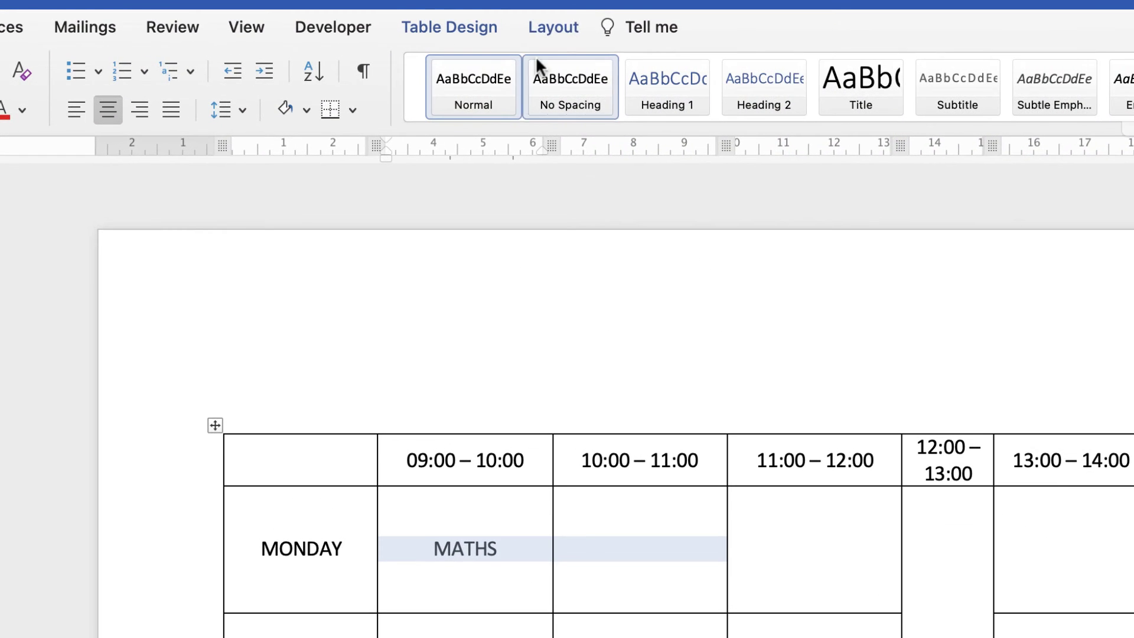
pyautogui.click(546, 23)
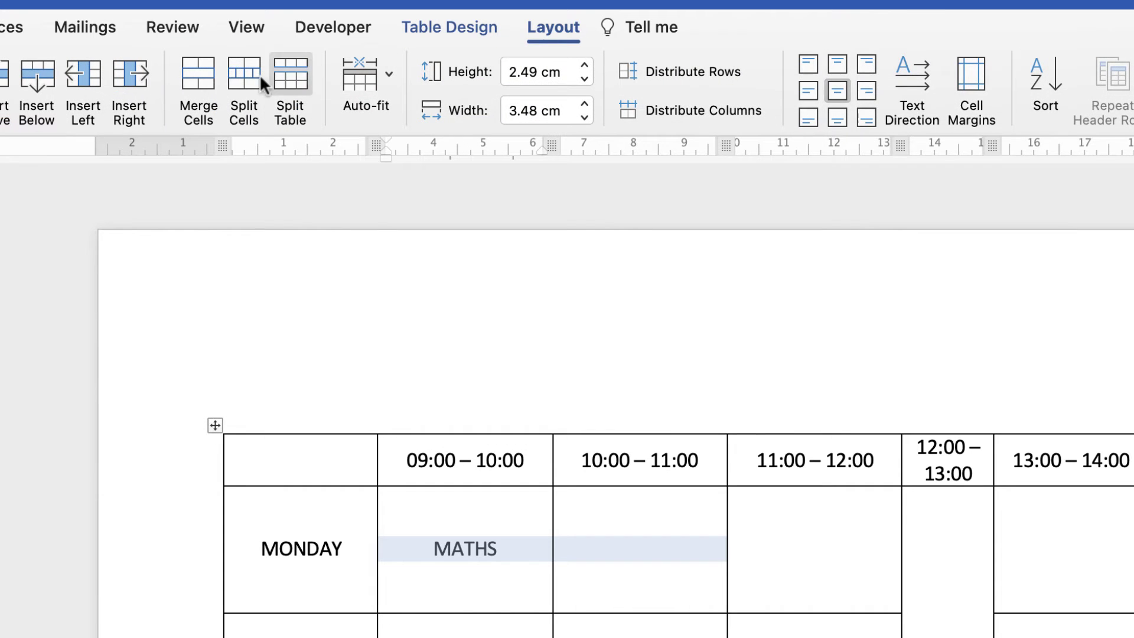
pyautogui.click(195, 79)
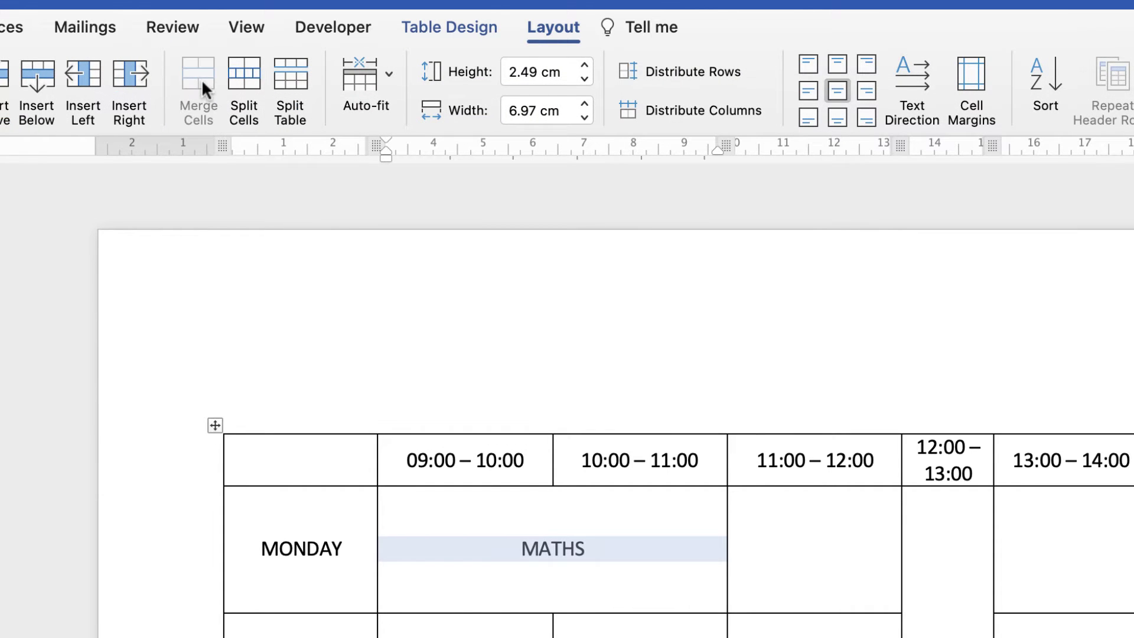
pyautogui.click(822, 568)
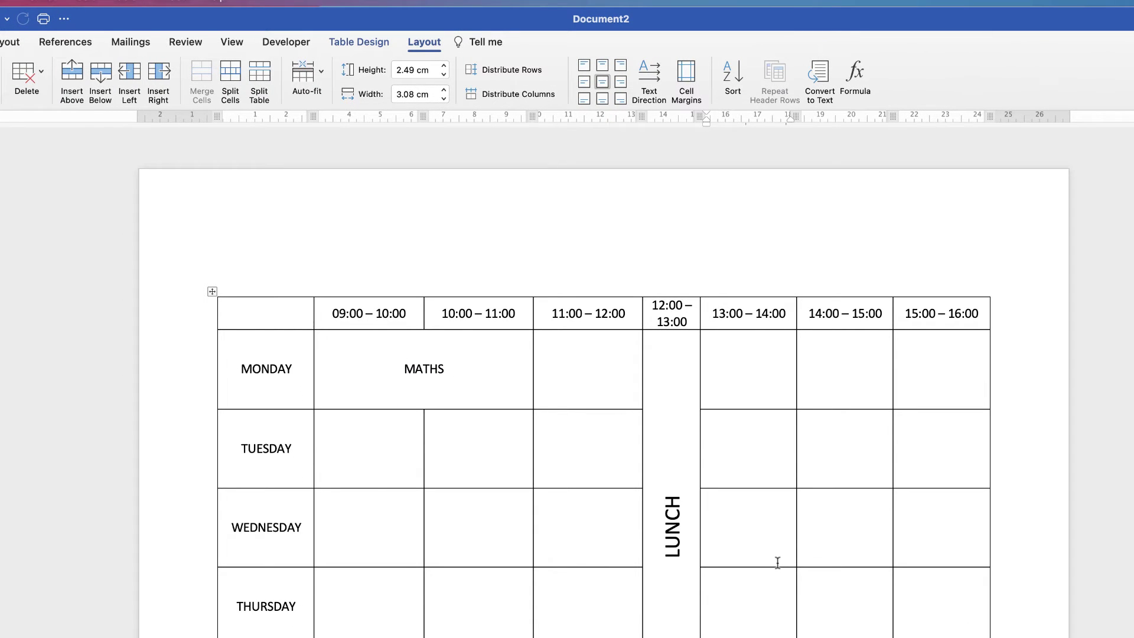
pyautogui.write('LATIN')
pyautogui.moveTo(798, 514); pyautogui.dragTo(787, 520)
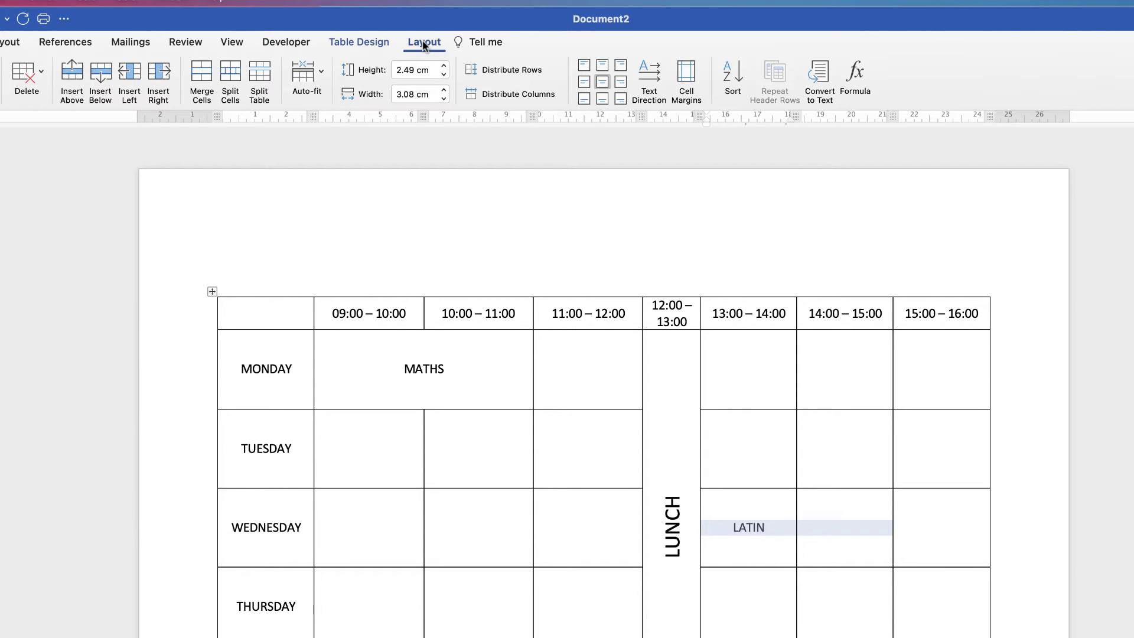
pyautogui.click(201, 74)
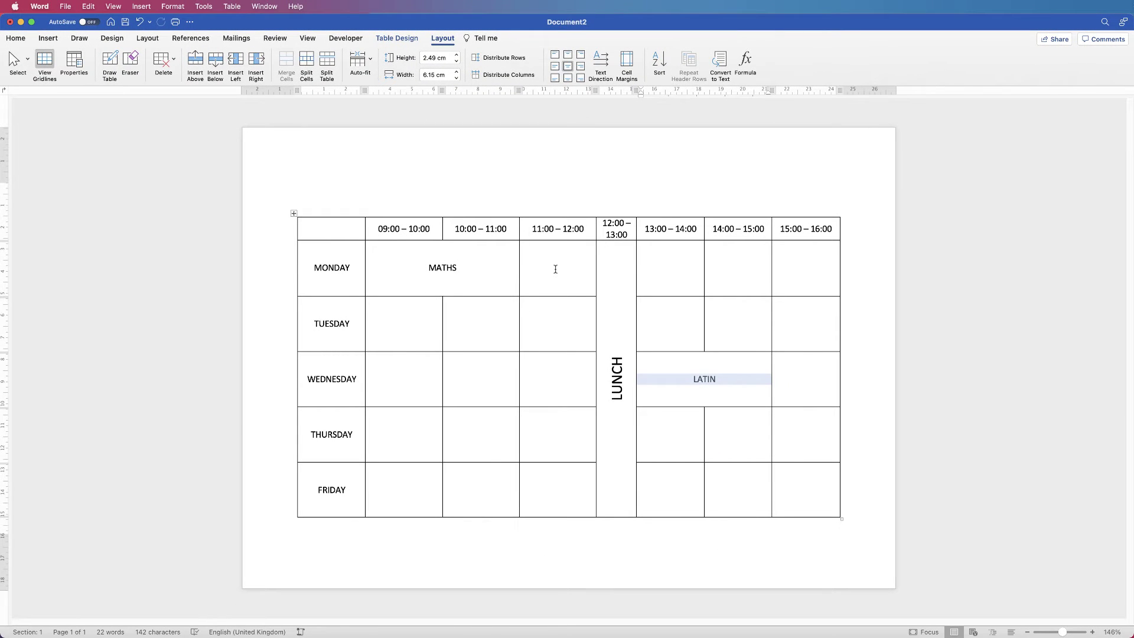
# Fill in ENGLISH lessons and a GEOGRAPHY double lesson.
pyautogui.click(557, 268)
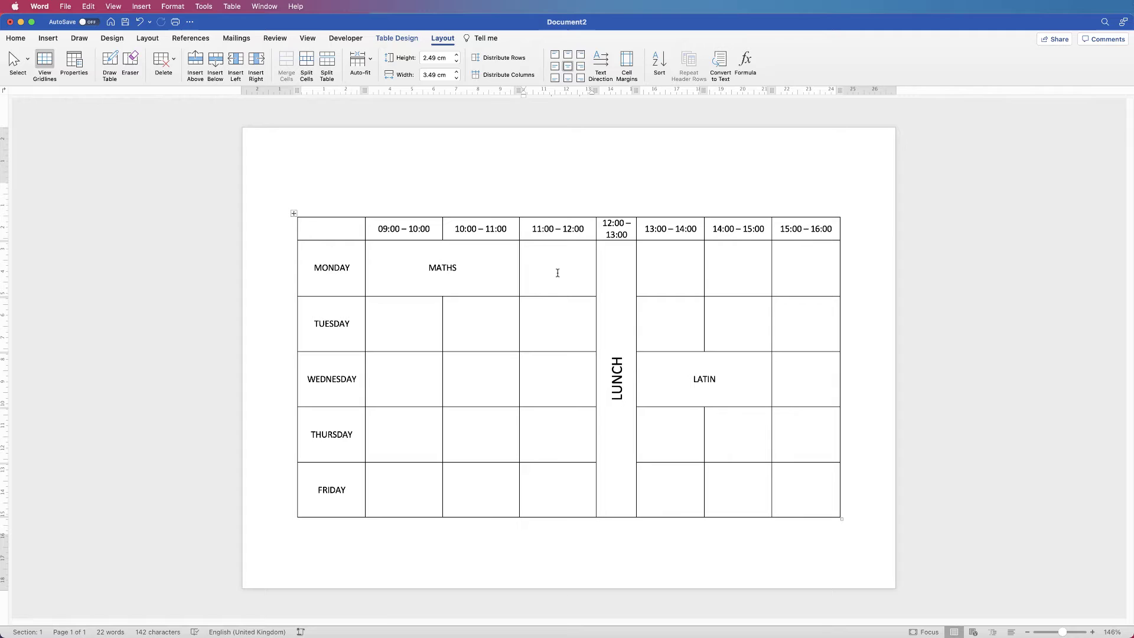
pyautogui.write('ENGLISH')
pyautogui.click(480, 434)
pyautogui.write('ENGLISH')
pyautogui.click(806, 490)
pyautogui.write('ENGLISH')
pyautogui.click(738, 323)
pyautogui.write('ENGLISHGEO')
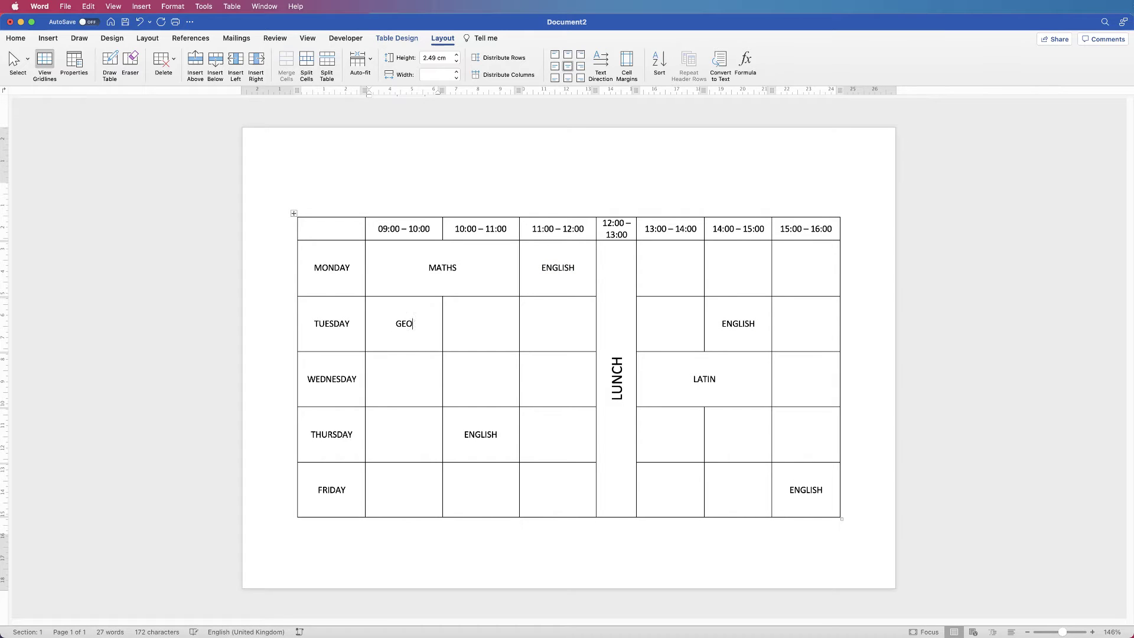
pyautogui.write('GRAPHY')
pyautogui.click(671, 490)
pyautogui.write('GEOGRAPHY')
pyautogui.click(287, 65)
# Add FRENCH to three slots and PHYSICAL EDUCATION as a merged Wednesday 09:00–11:00 lesson.
pyautogui.click(558, 378)
pyautogui.write('FRENCH')
pyautogui.click(671, 268)
pyautogui.write('FRENCH')
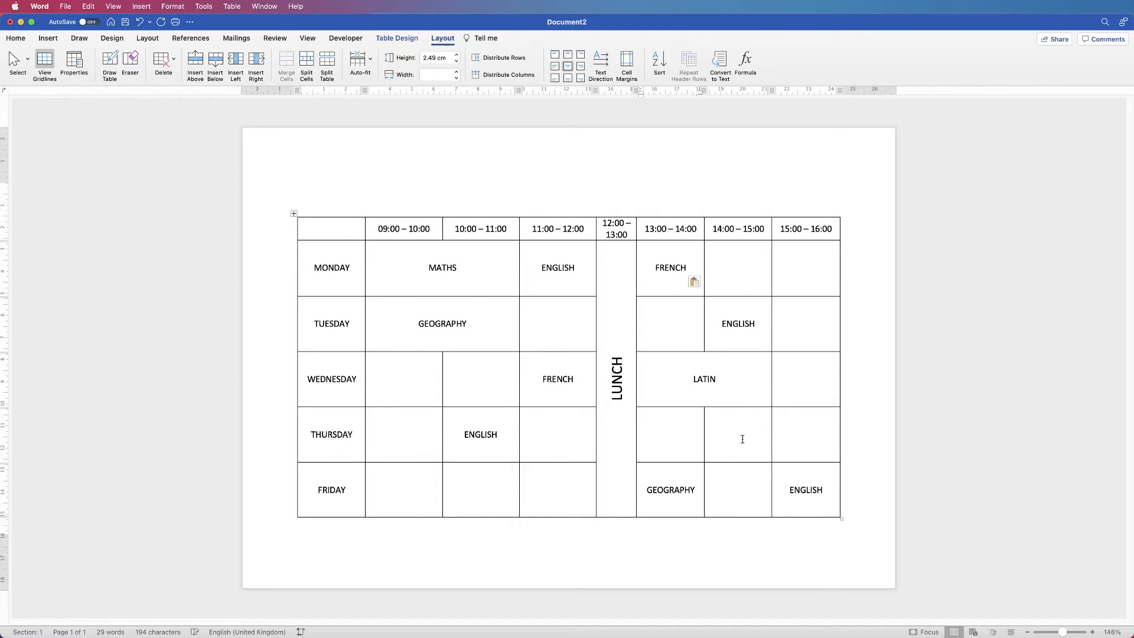
pyautogui.click(738, 434)
pyautogui.write('FRENCH')
pyautogui.click(404, 379)
pyautogui.write('PHYSICAL EDUCATION')
pyautogui.moveTo(390, 379); pyautogui.dragTo(480, 379)
pyautogui.click(287, 65)
# Enter COMPUTER SCIENCE and MUSIC lessons, merging adjacent cells for double lessons.
pyautogui.click(404, 489)
pyautogui.write('COMPUTER SCIENCE')
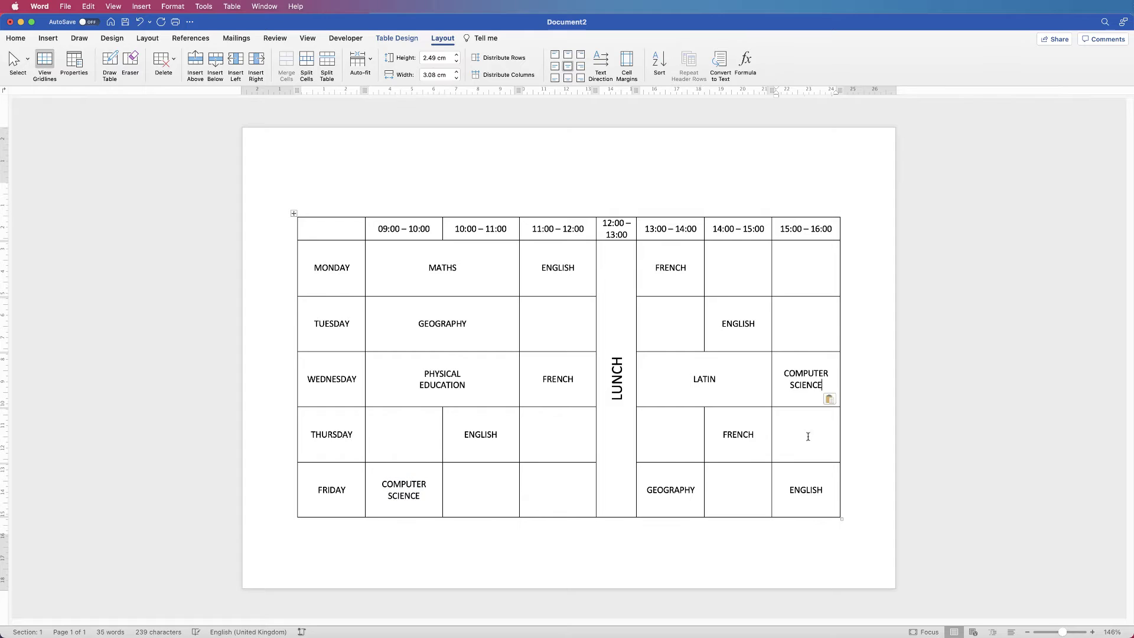
pyautogui.click(808, 436)
pyautogui.write('MUSIC')
pyautogui.click(738, 268)
pyautogui.write('MUSIC')
pyautogui.moveTo(738, 268); pyautogui.dragTo(805, 267)
pyautogui.click(287, 65)
pyautogui.click(480, 490)
pyautogui.write('MUSIC')
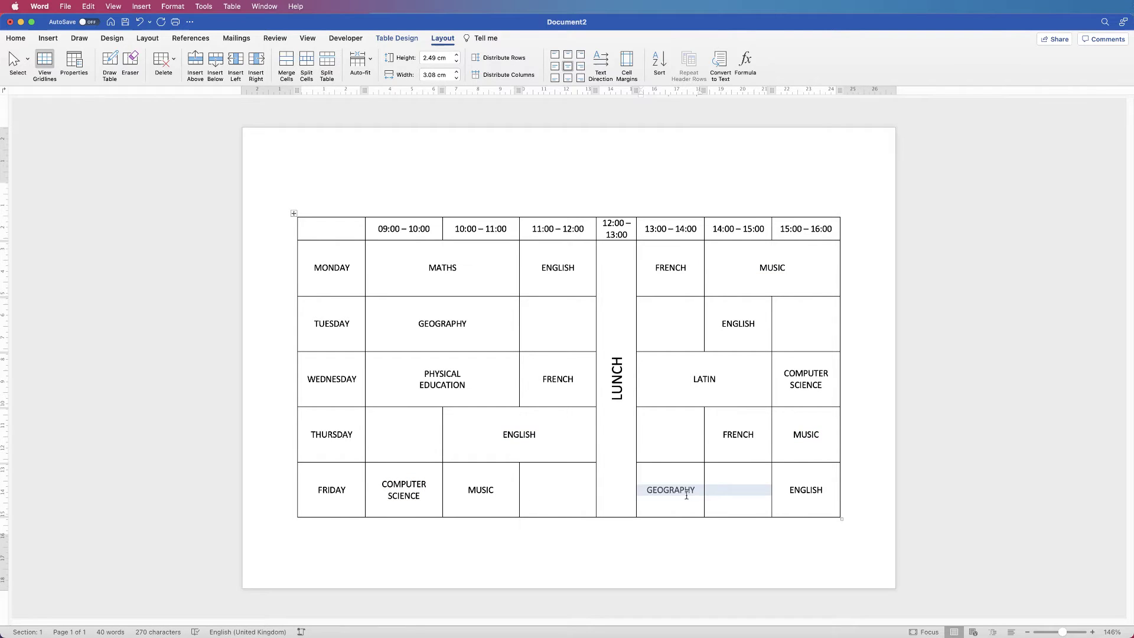
pyautogui.click(286, 65)
# Enter SPANISH for Thursday 09:00 and copy it into Tuesday 13:00.
pyautogui.click(404, 434)
pyautogui.write('SPANISH')
pyautogui.doubleClick(403, 434)
pyautogui.press('cmd+c')
pyautogui.click(671, 324)
pyautogui.press('cmd+v')
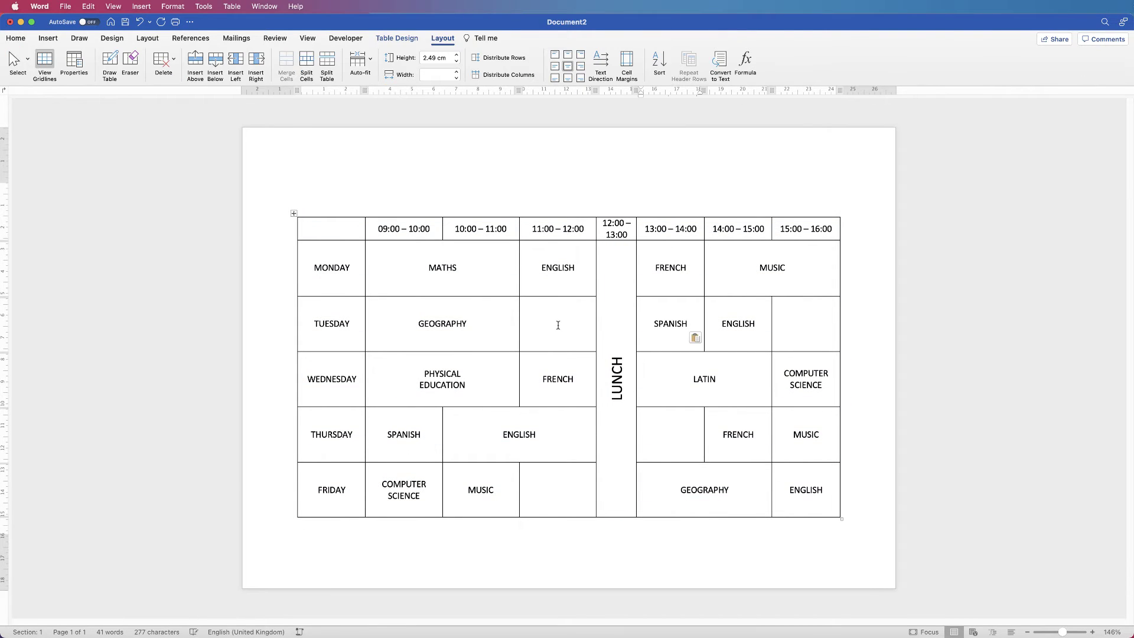
# Fill in BIOLOGY, CHEMISTRY and PHYSICS, pasting PHYSICS into Thursday 13:00.
pyautogui.click(558, 325)
pyautogui.write('BIOLOGY')
pyautogui.click(806, 324)
pyautogui.write('CHEMISTRY')
pyautogui.click(558, 490)
pyautogui.write('PHYSICS')
pyautogui.click(671, 434)
pyautogui.press('cmd+v')
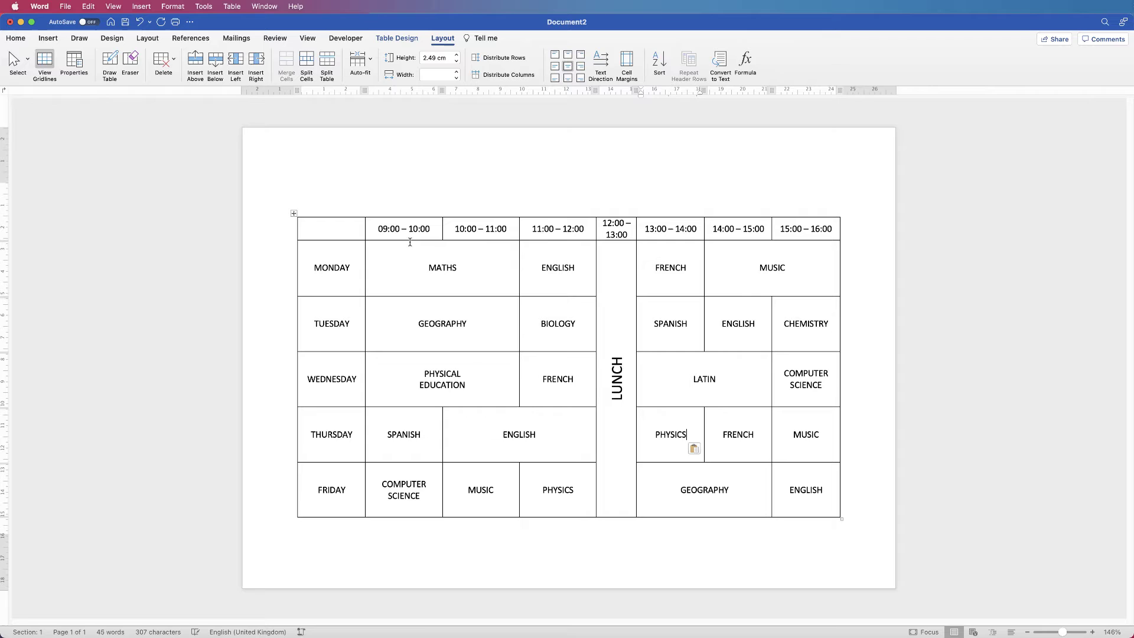
# Set the whole timetable text to 14 pt, trying the Amatic SC font.
pyautogui.click(294, 214)
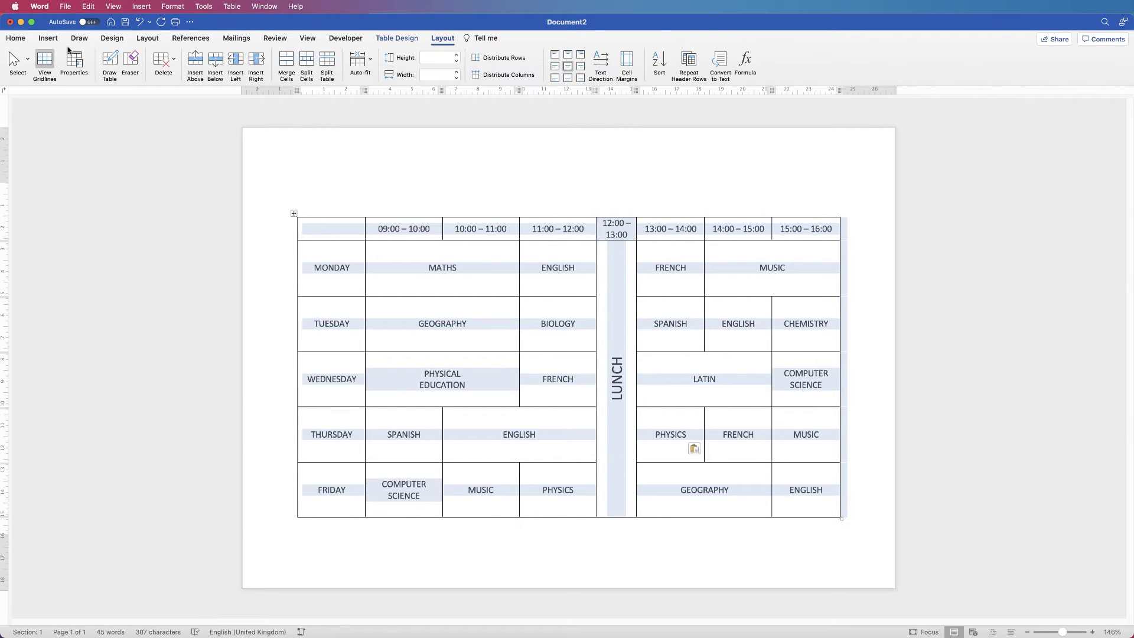
pyautogui.click(15, 39)
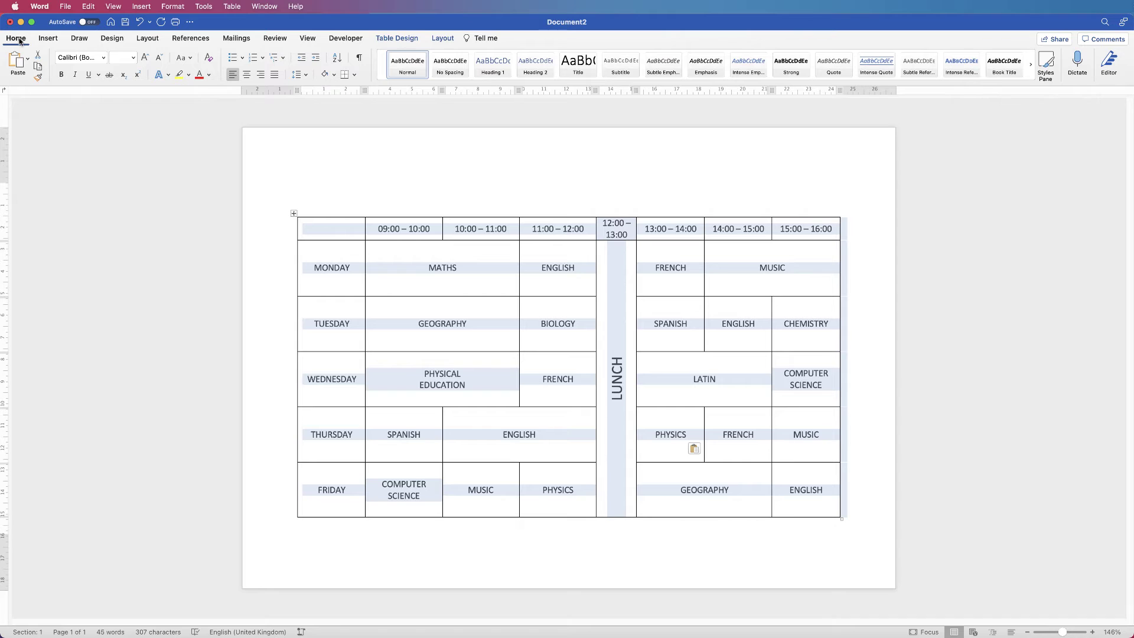
pyautogui.click(104, 58)
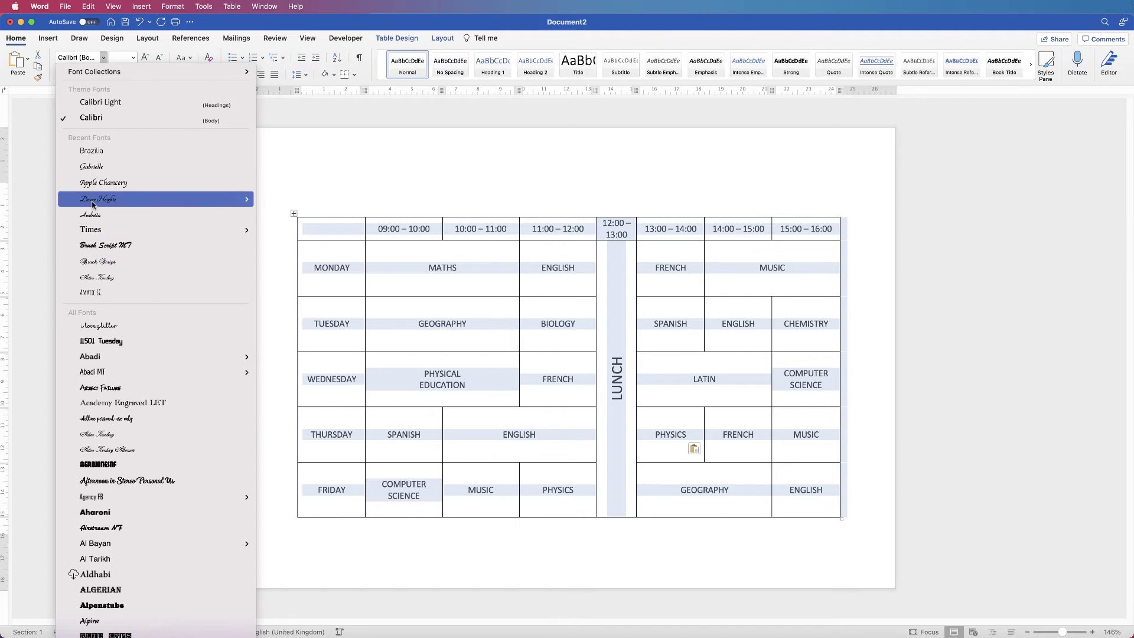
pyautogui.click(92, 293)
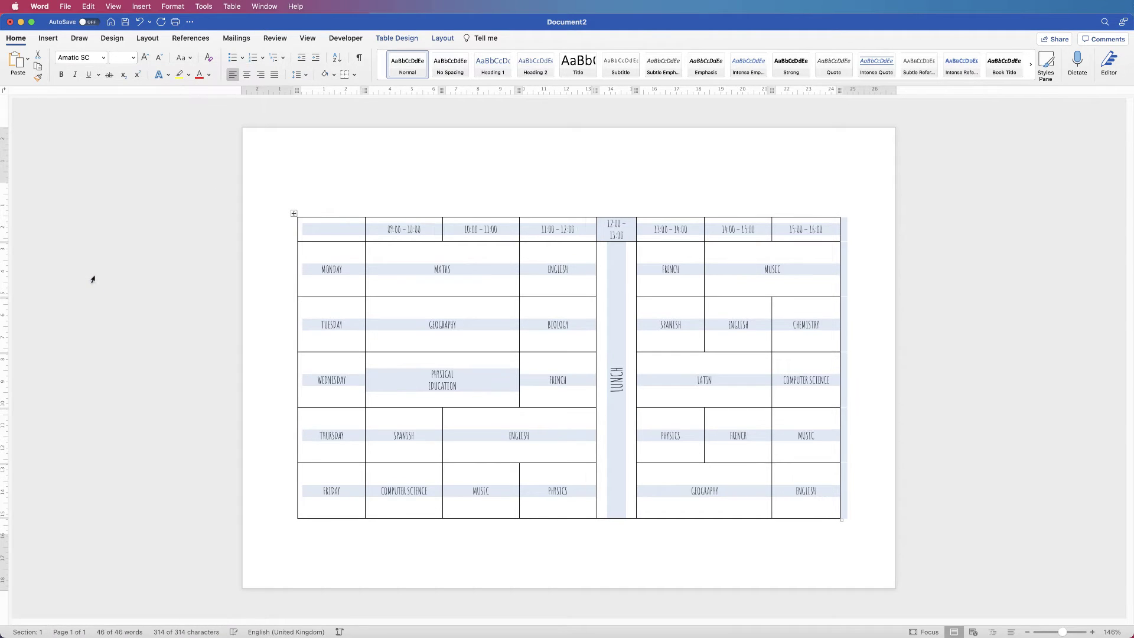
pyautogui.click(144, 59)
pyautogui.click(144, 59)
pyautogui.click(144, 59)
pyautogui.click(144, 58)
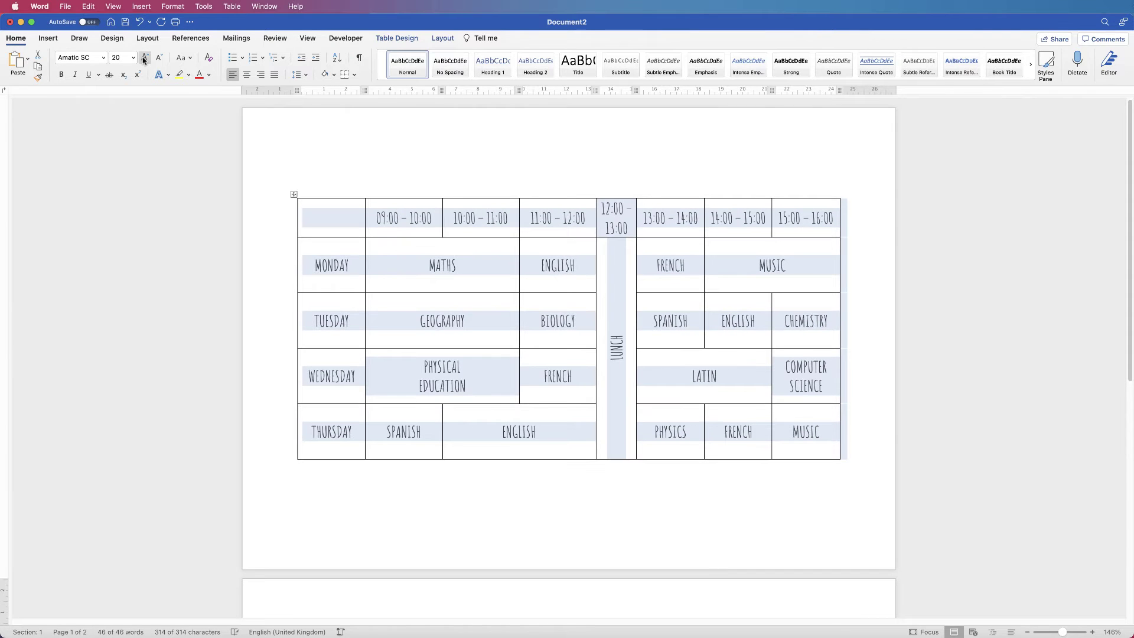
pyautogui.click(158, 60)
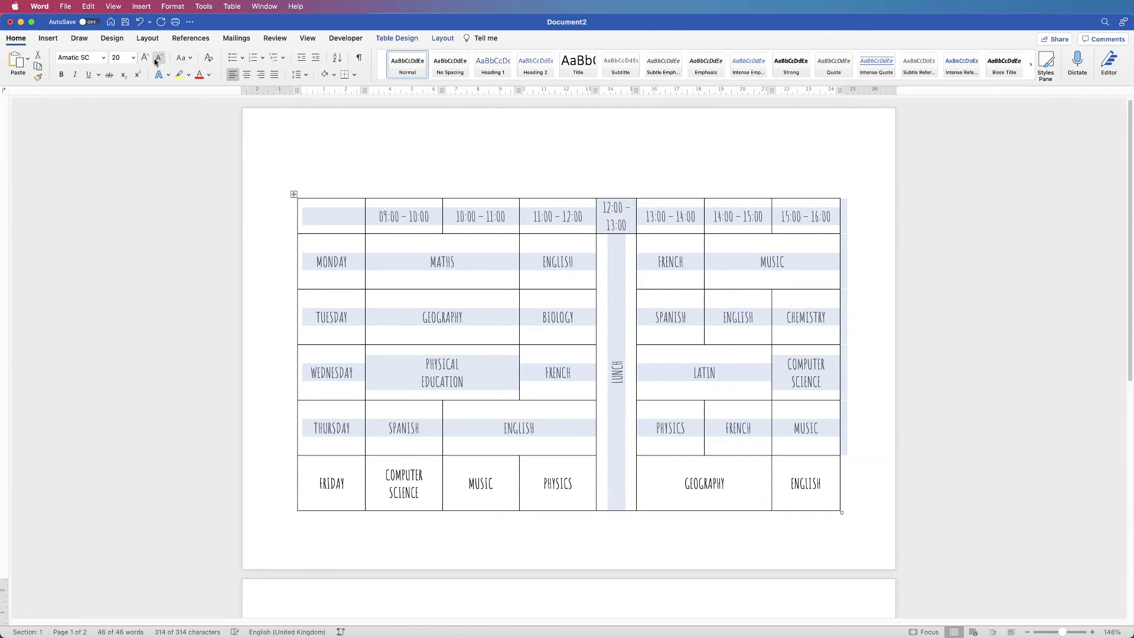
pyautogui.click(157, 60)
pyautogui.click(158, 60)
# Change the timetable font to Abadi MT Condensed Light.
pyautogui.click(104, 57)
pyautogui.moveTo(113, 376)
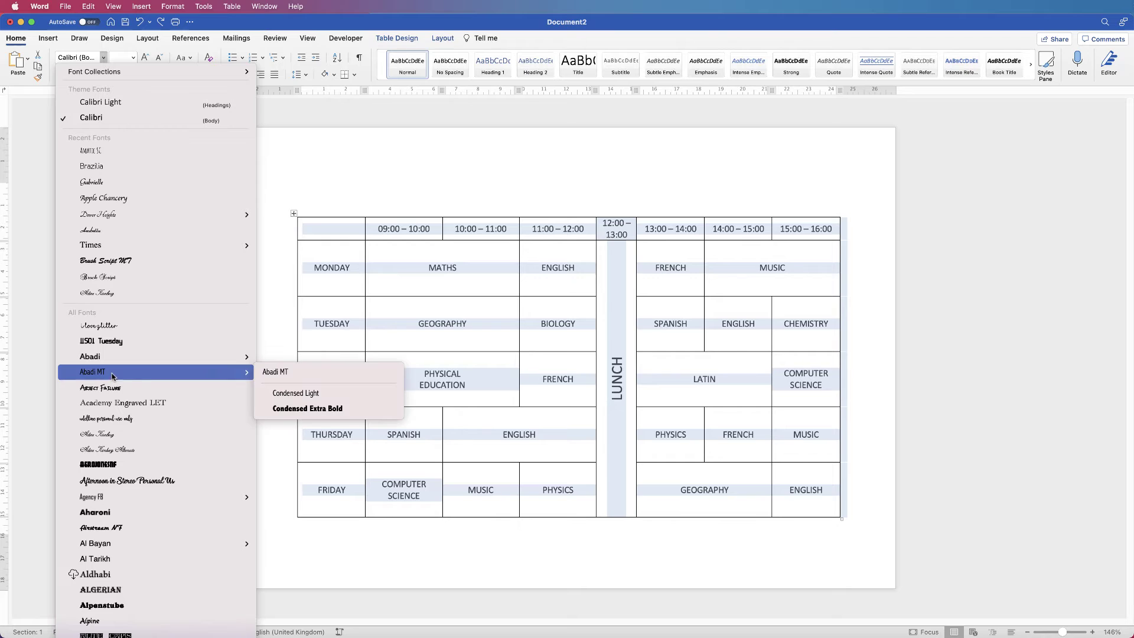
pyautogui.click(288, 393)
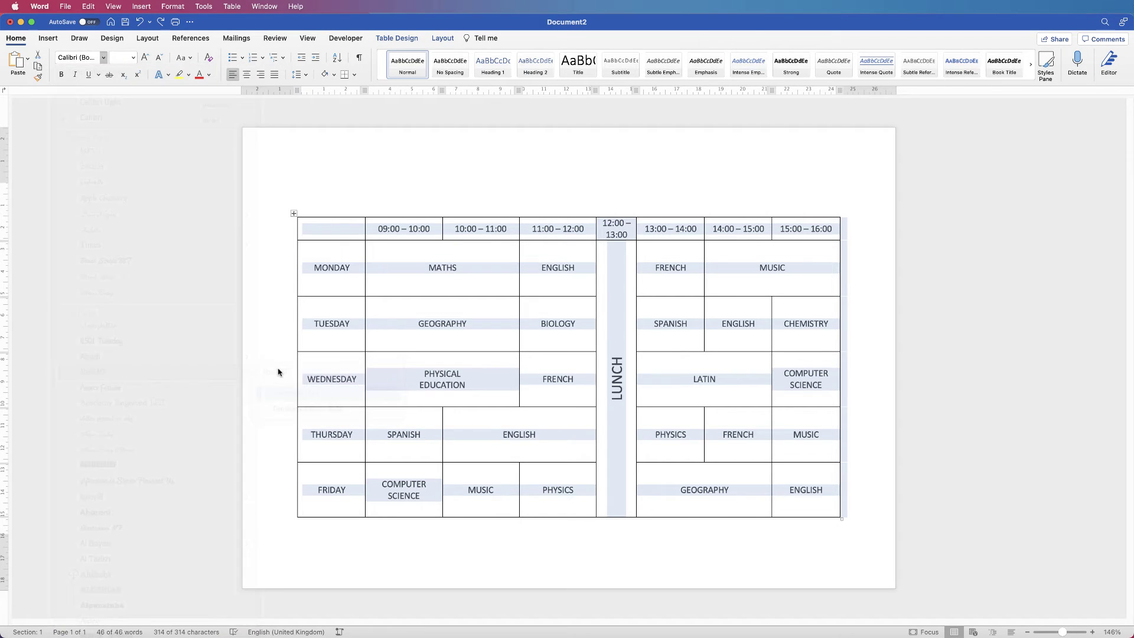
# Enlarge the MONDAY–FRIDAY day names to 18 pt.
pyautogui.moveTo(331, 267); pyautogui.dragTo(332, 489)
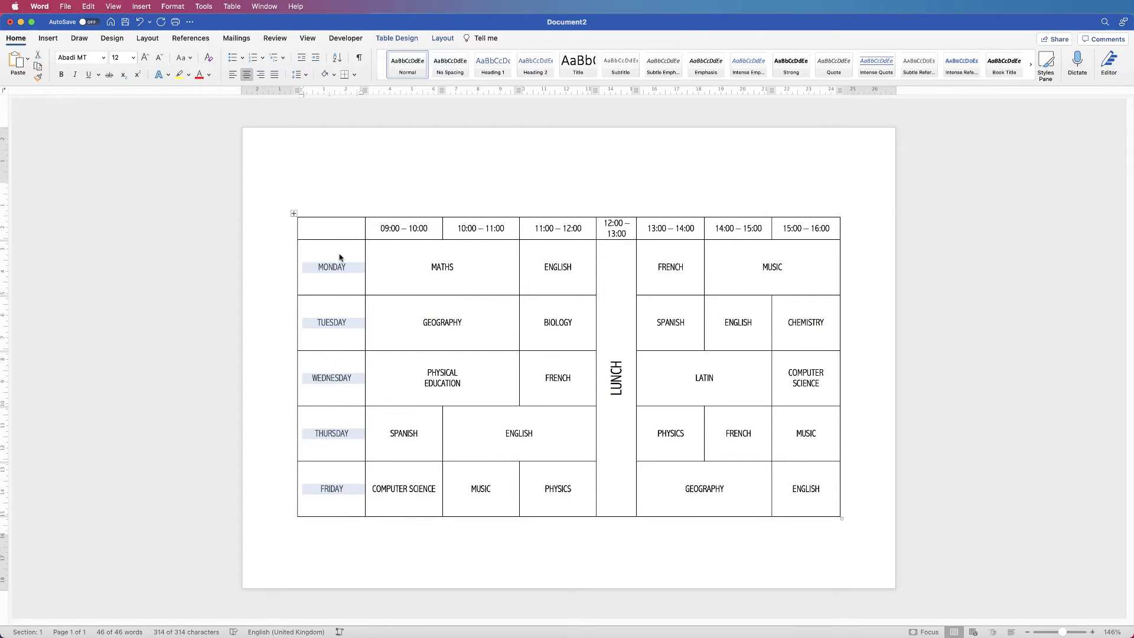
pyautogui.click(145, 57)
pyautogui.click(145, 58)
pyautogui.click(145, 58)
# Bold the 09:00 – 10:00 through 15:00 – 16:00 labels in the header row.
pyautogui.moveTo(373, 228); pyautogui.dragTo(806, 228)
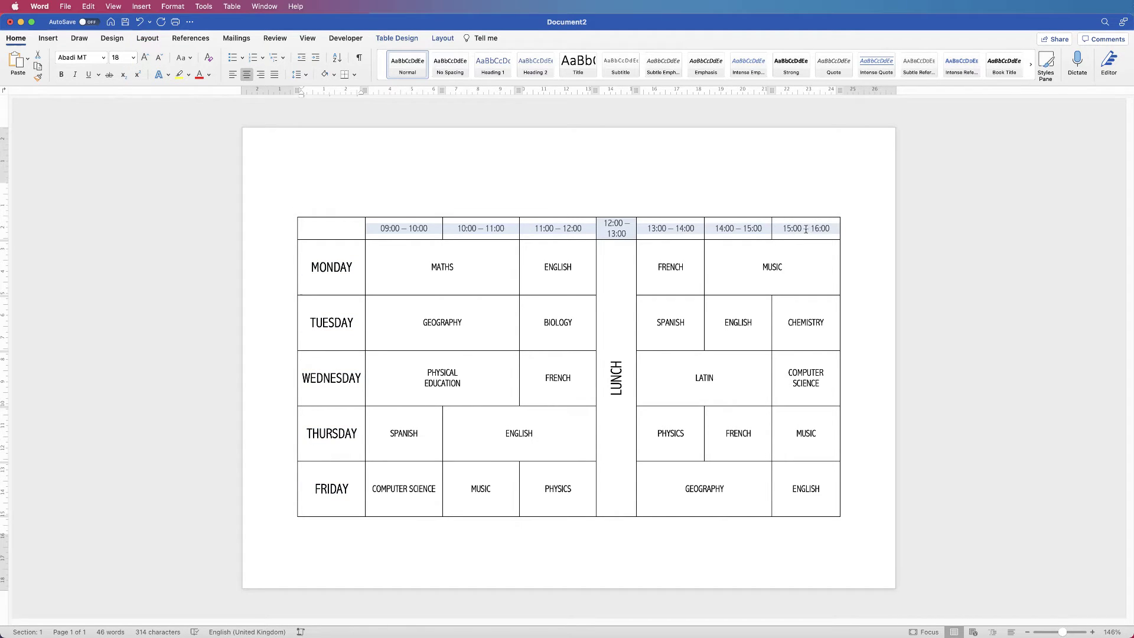
pyautogui.click(62, 74)
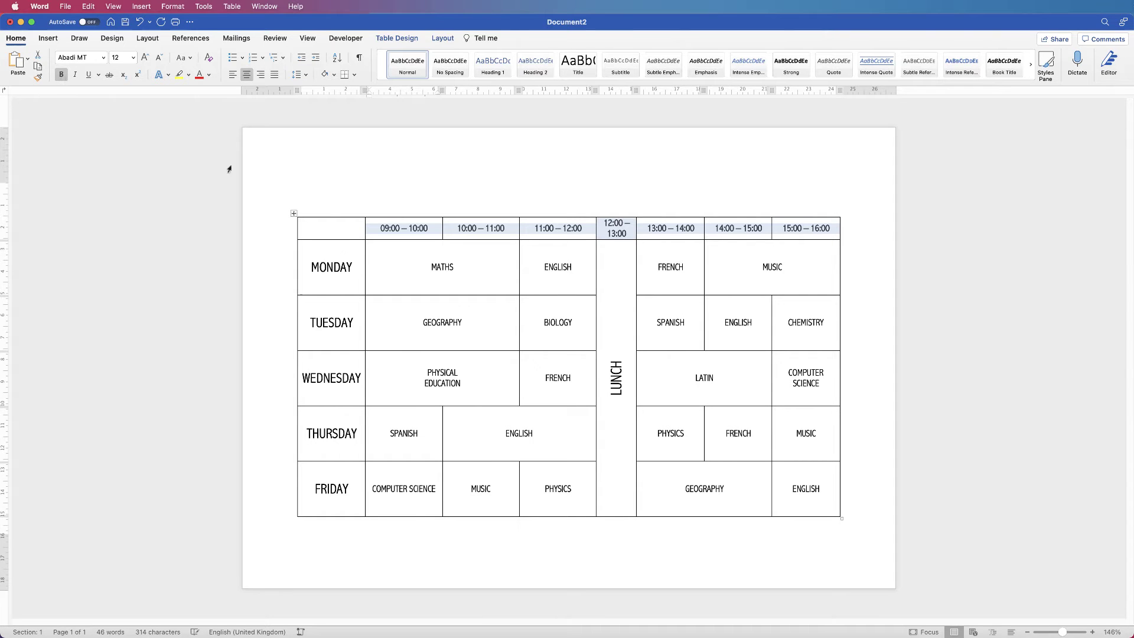
pyautogui.click(484, 274)
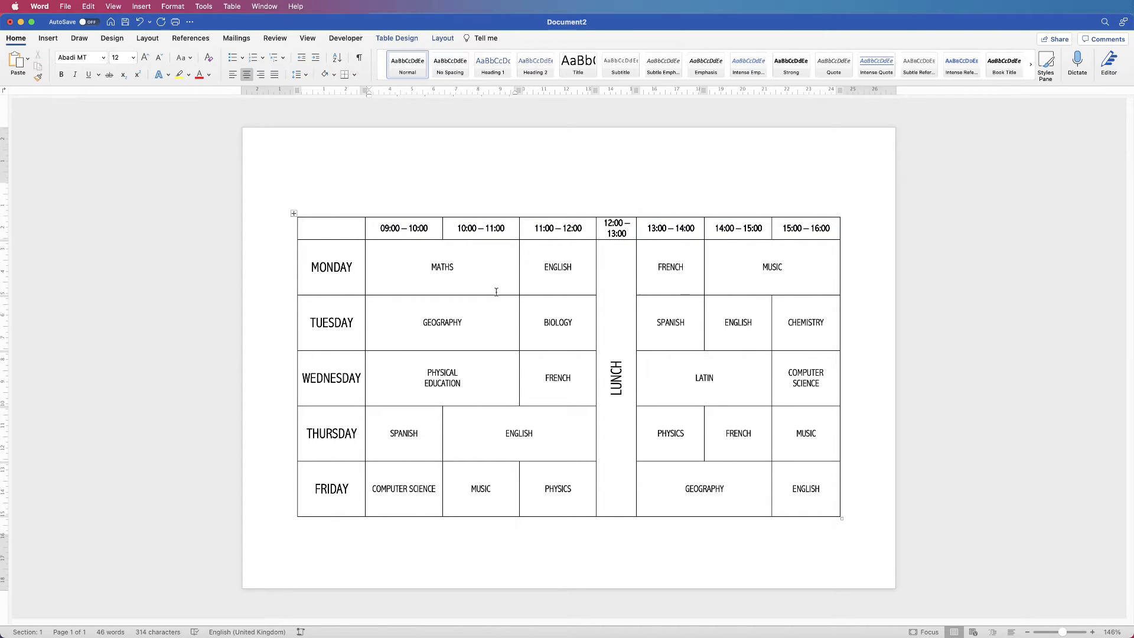
# Shade the timetable's header row grey from the Table Design Shading menu.
pyautogui.moveTo(336, 228); pyautogui.dragTo(820, 228)
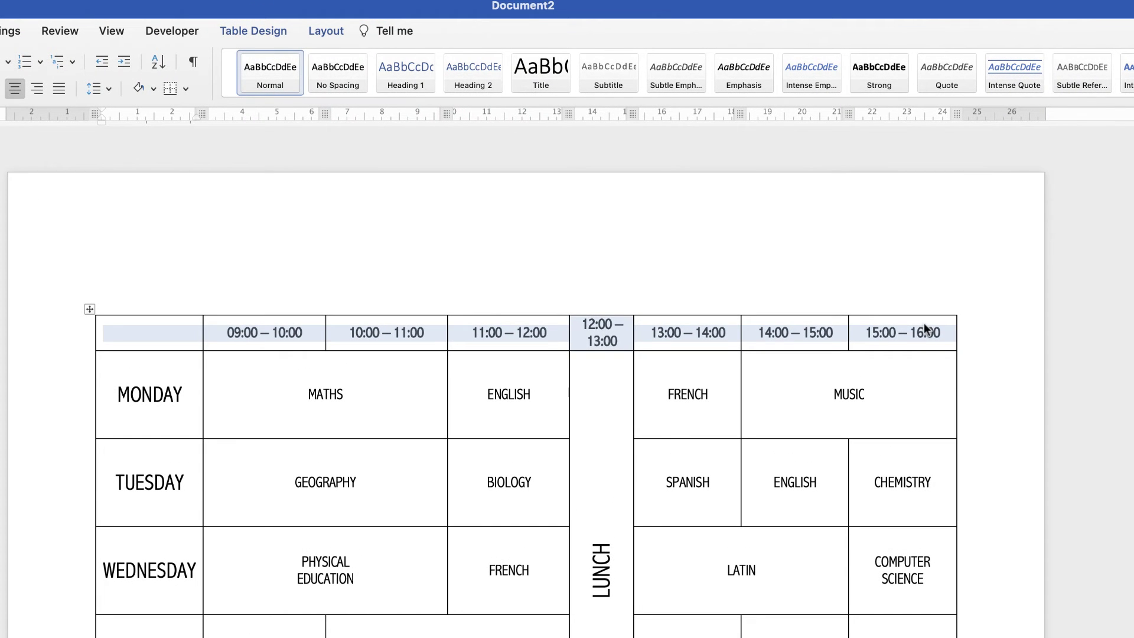
pyautogui.click(258, 30)
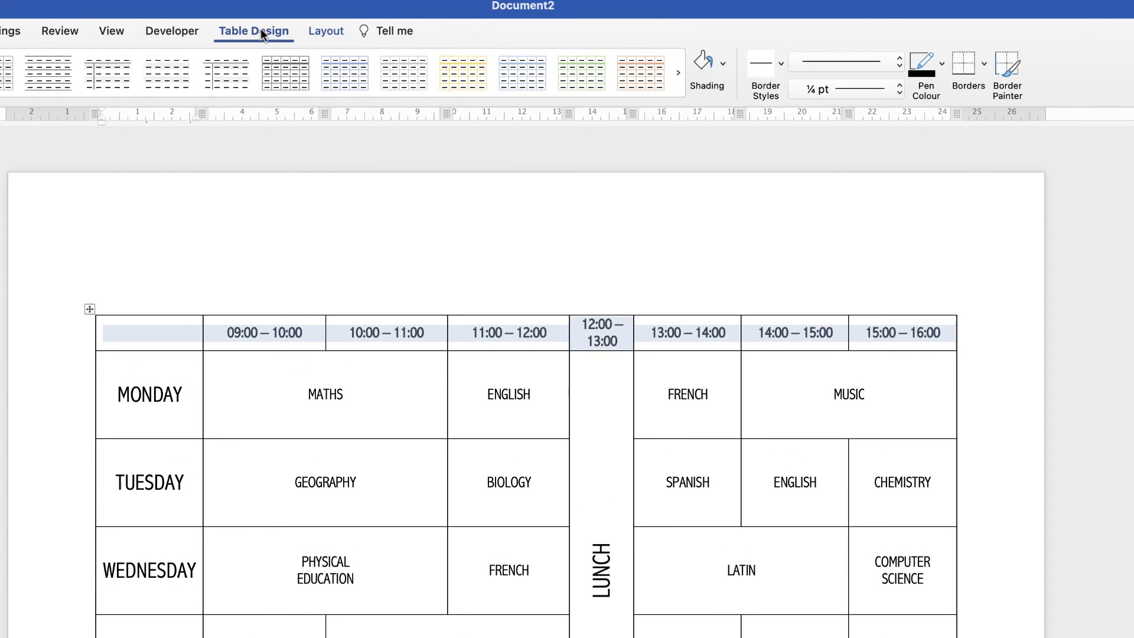
pyautogui.click(722, 65)
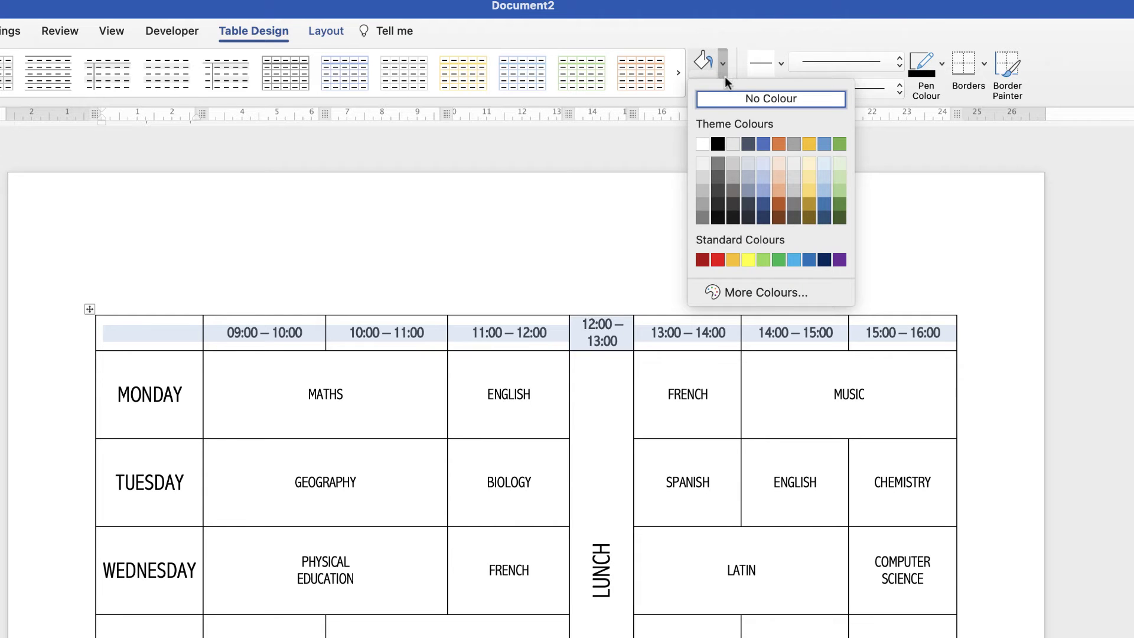
pyautogui.click(702, 206)
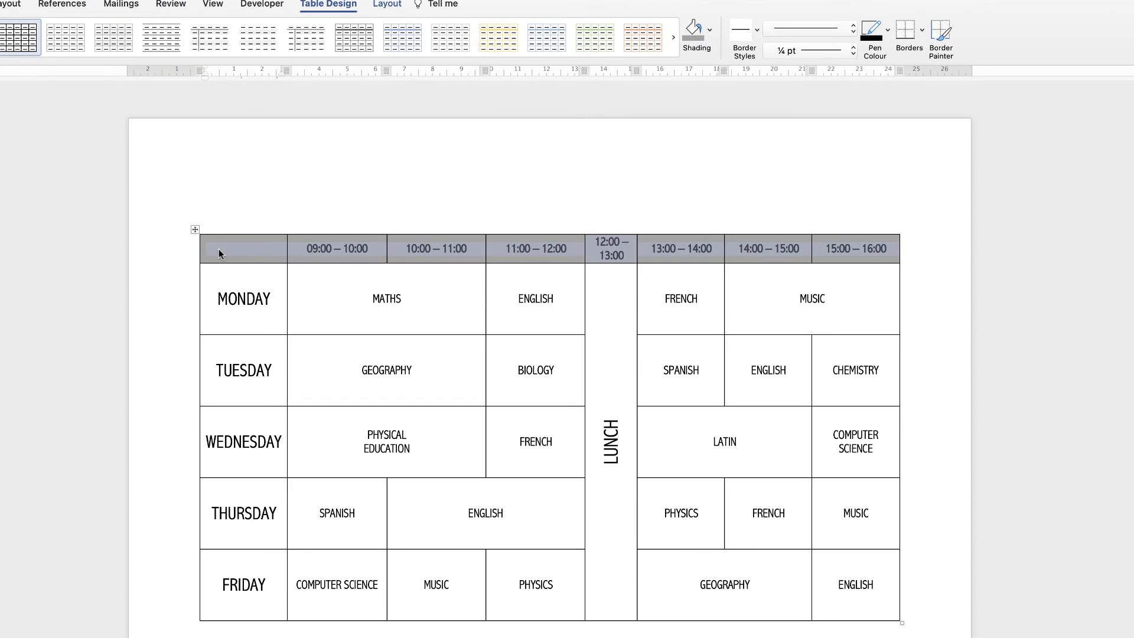
pyautogui.click(119, 334)
# Apply the same grey shading to the first column of day names.
pyautogui.moveTo(218, 250); pyautogui.dragTo(252, 567)
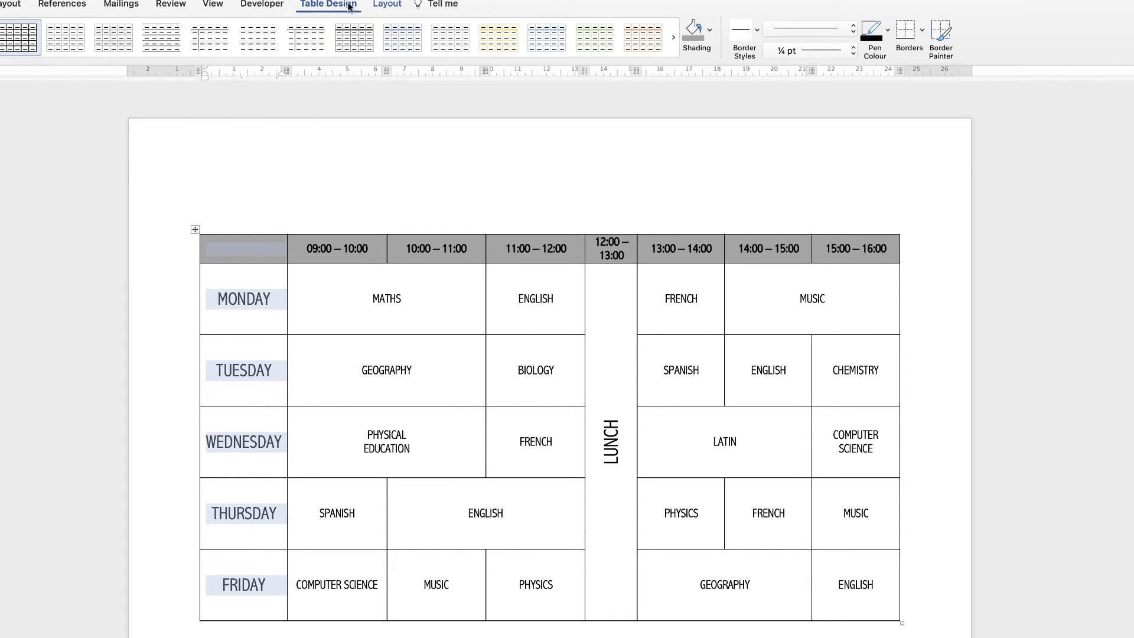
pyautogui.click(691, 48)
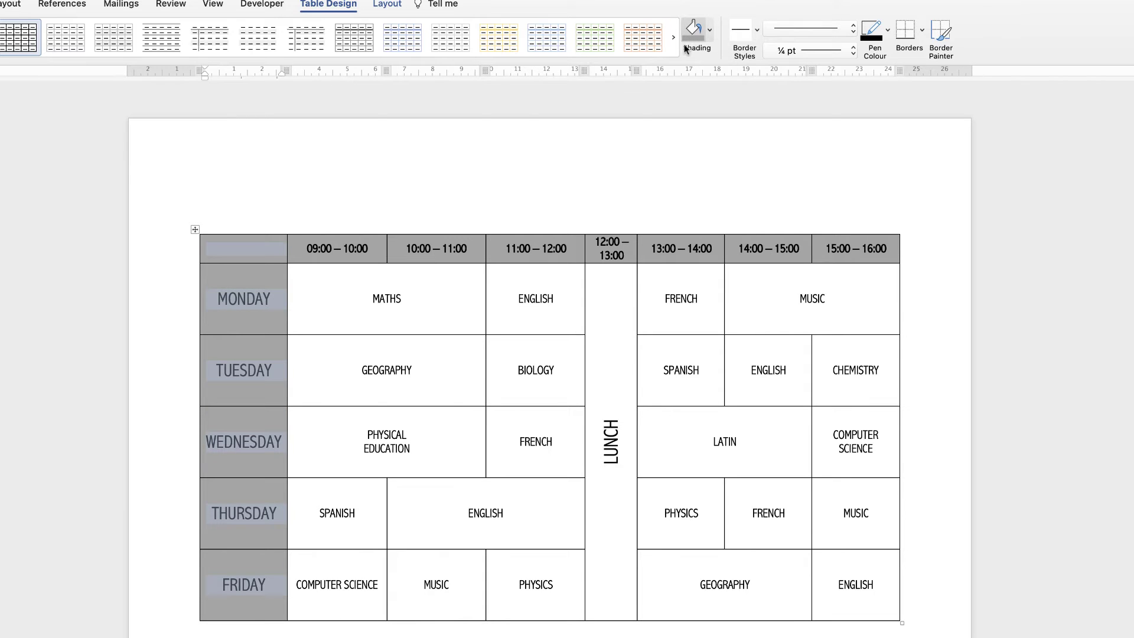
pyautogui.click(278, 399)
pyautogui.press('Return')
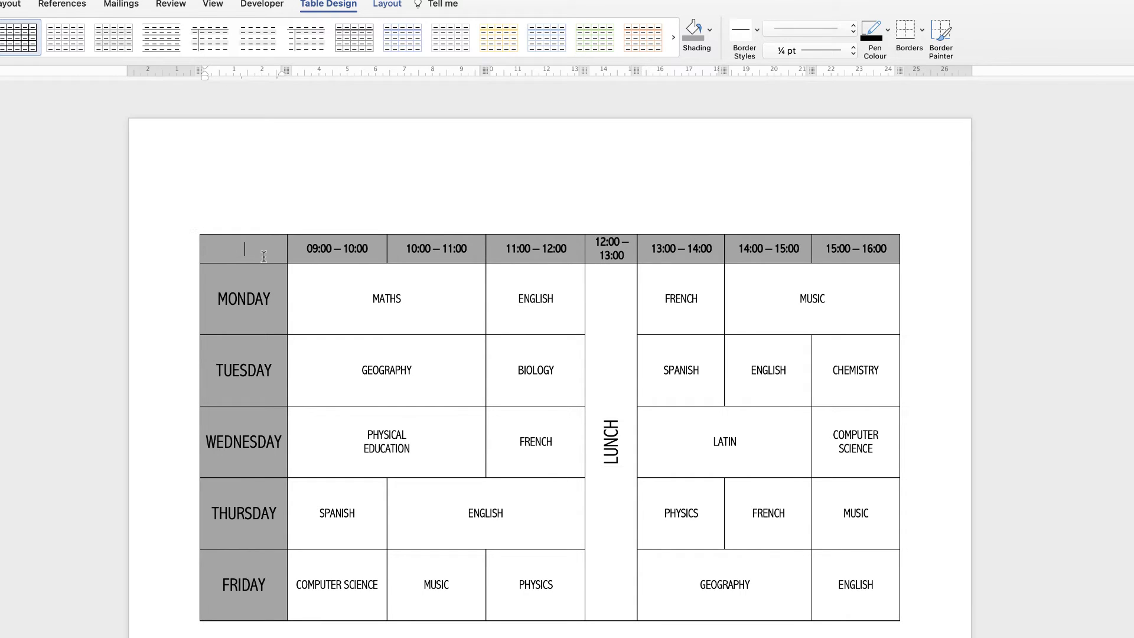
# Select the whole table and look through the border colour, thickness, style and placement options.
pyautogui.moveTo(230, 249)
pyautogui.mouseDown()
pyautogui.moveTo(535, 378)
pyautogui.moveTo(855, 593)
pyautogui.mouseUp()
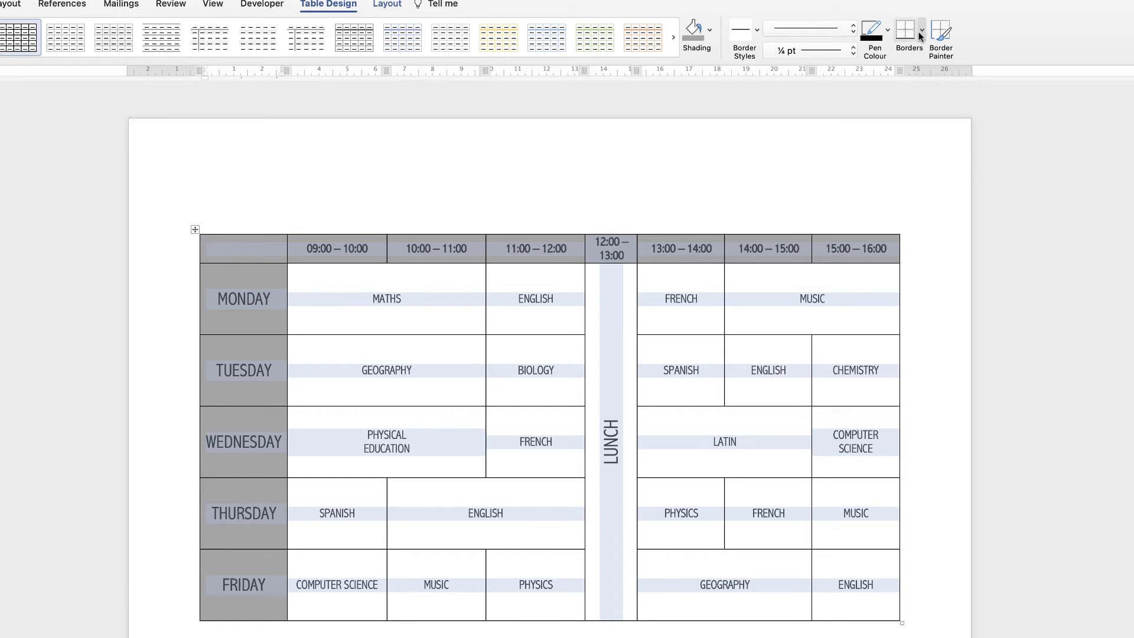
pyautogui.click(888, 34)
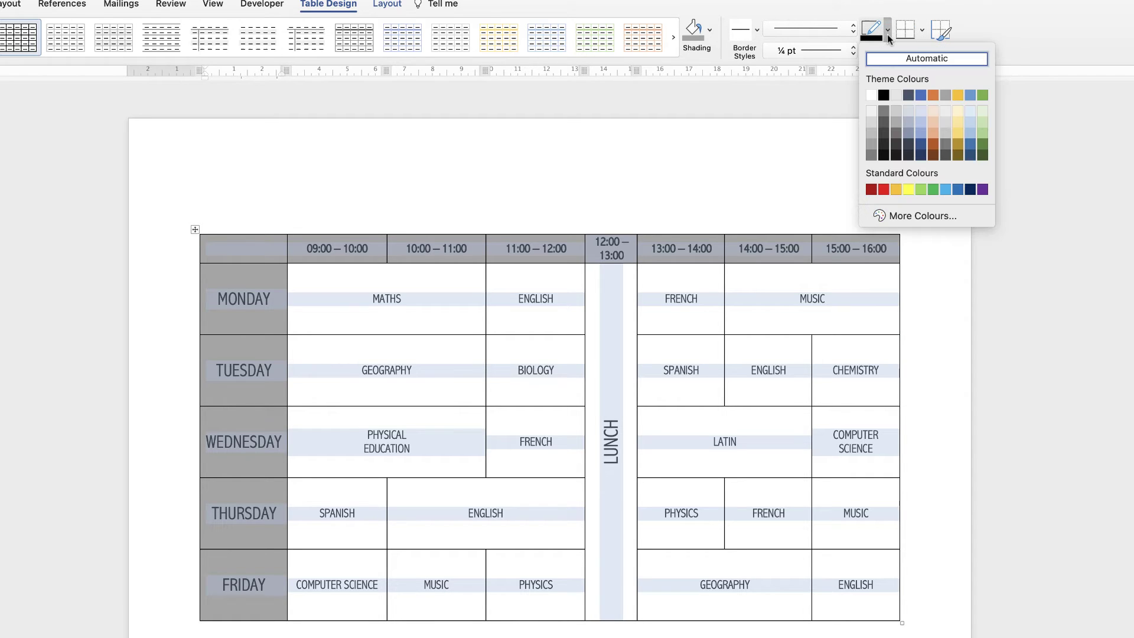
pyautogui.click(890, 37)
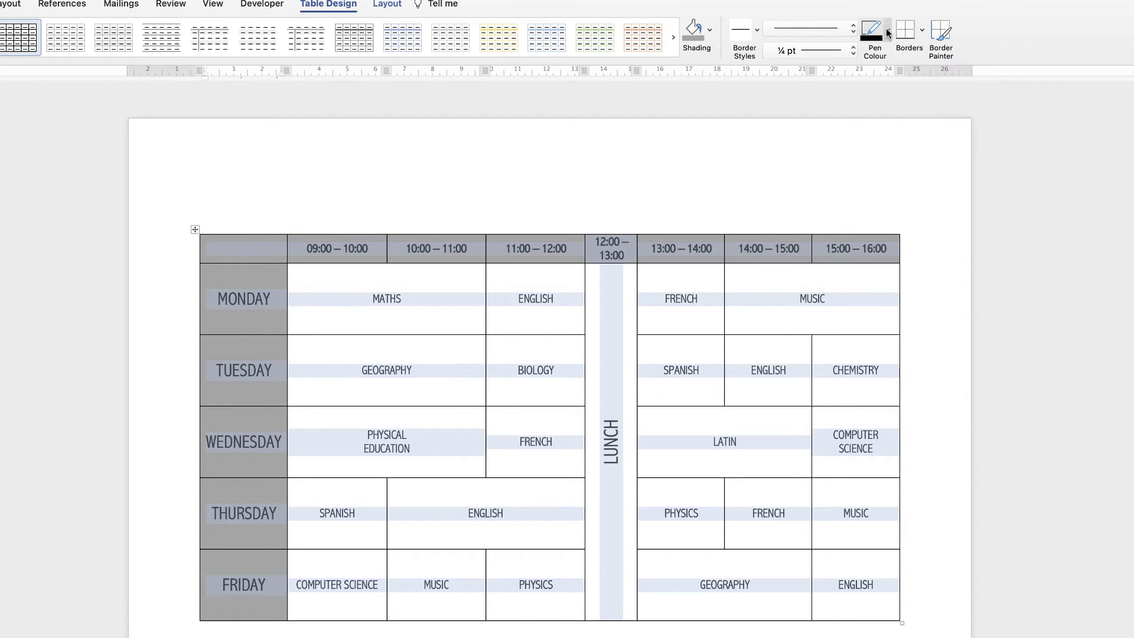
pyautogui.click(853, 52)
pyautogui.click(855, 52)
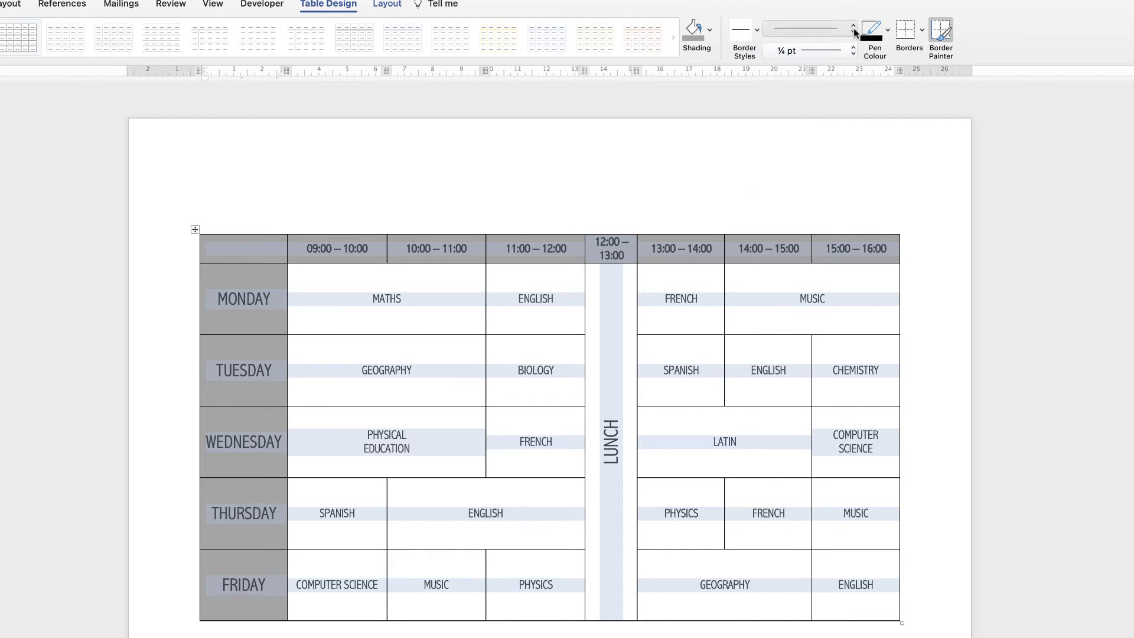
pyautogui.click(854, 31)
pyautogui.click(854, 31)
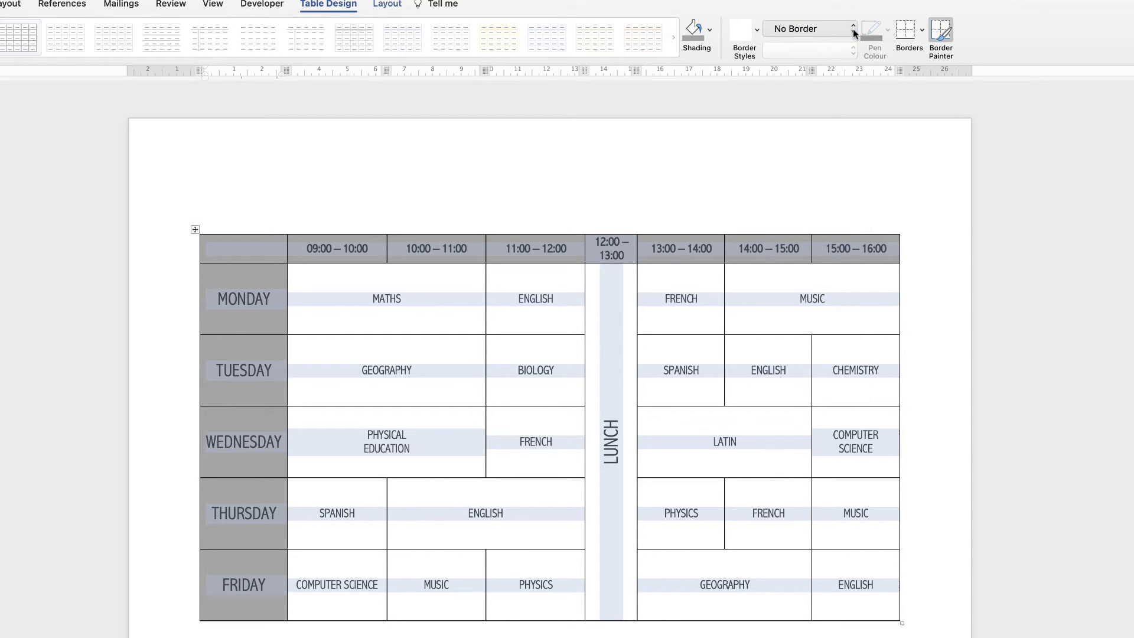
pyautogui.click(921, 32)
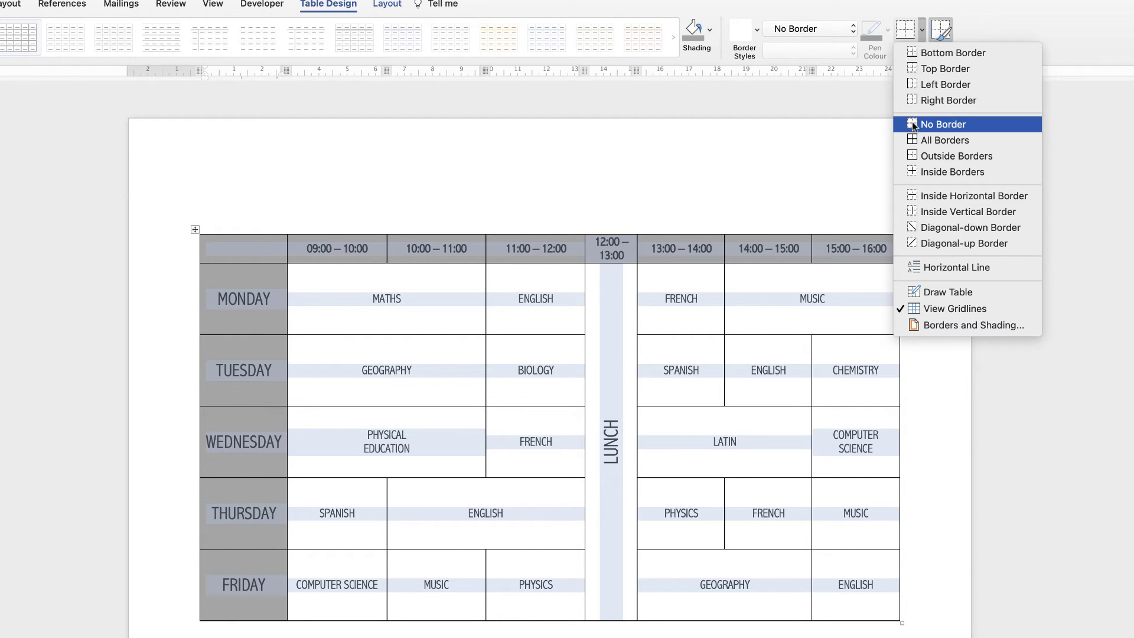
pyautogui.click(835, 33)
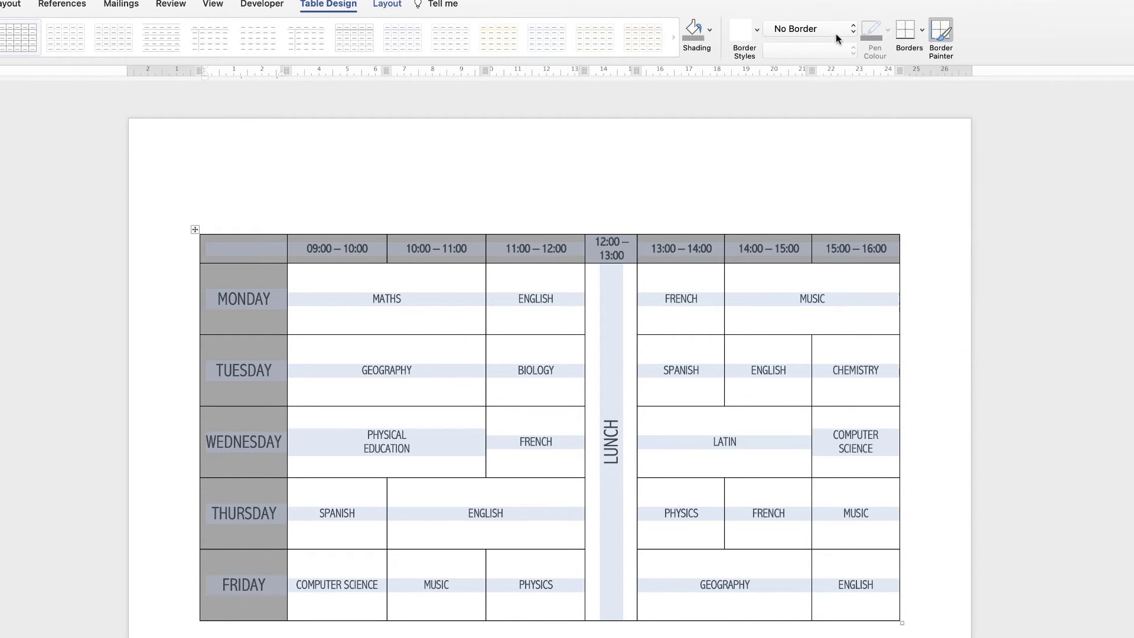
# Set a solid 2¼ pt border pen and apply it as the table's outside border.
pyautogui.click(839, 26)
pyautogui.click(821, 42)
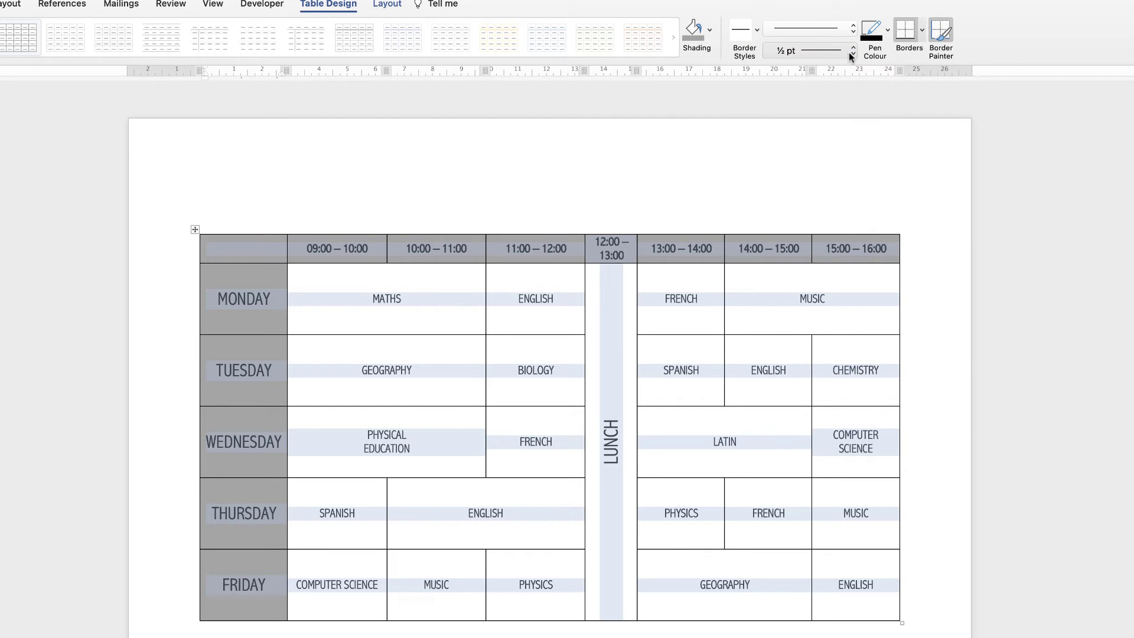
pyautogui.click(851, 52)
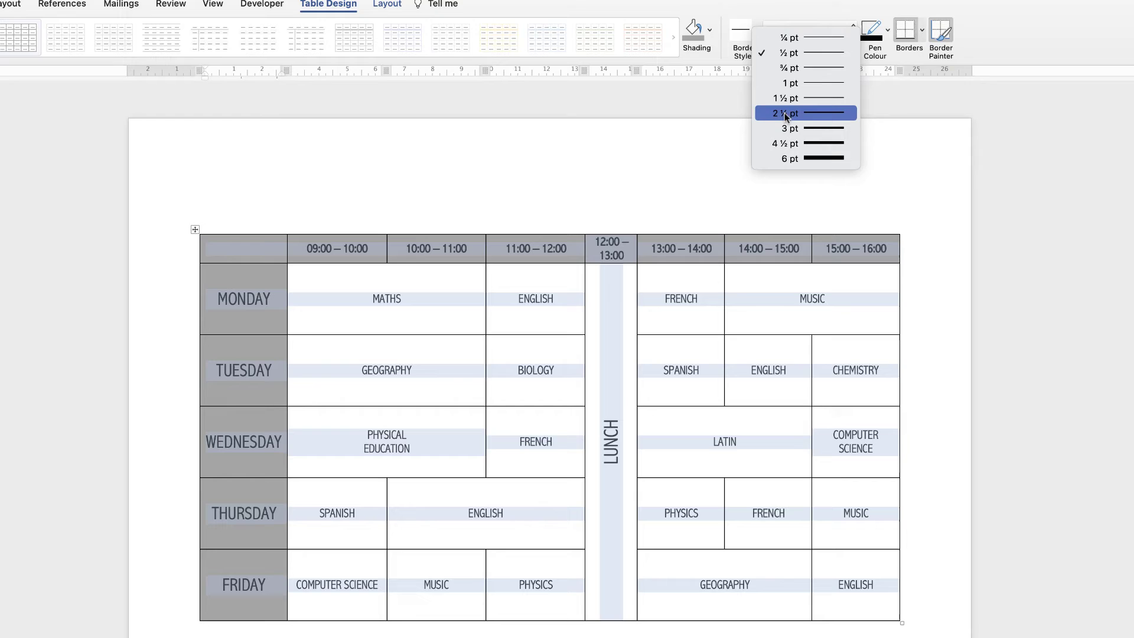
pyautogui.click(827, 113)
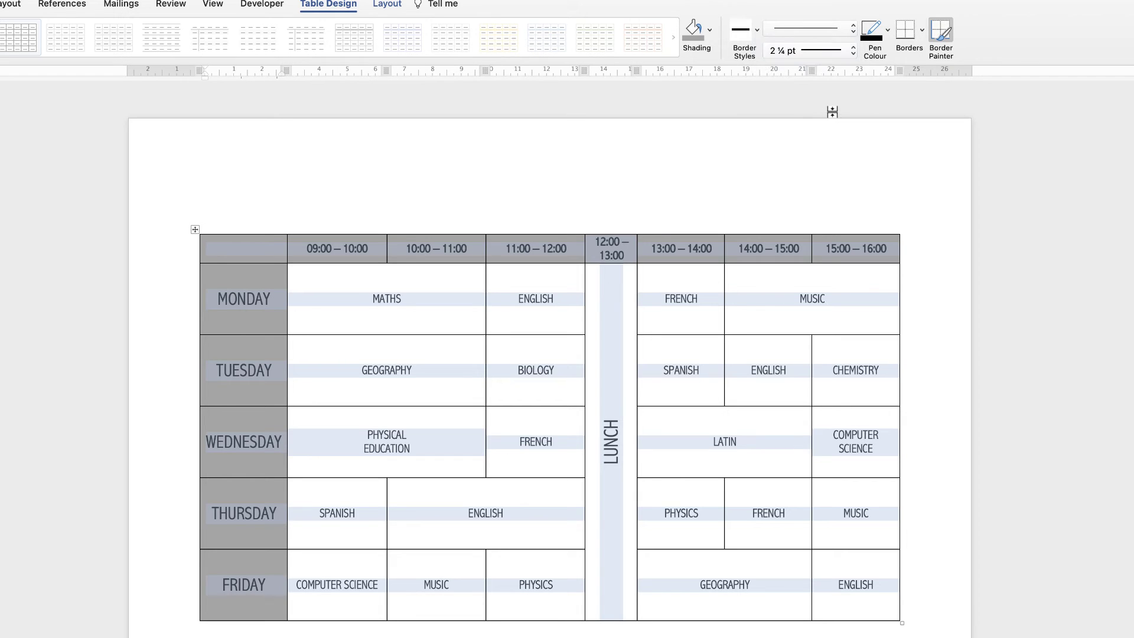
pyautogui.click(921, 30)
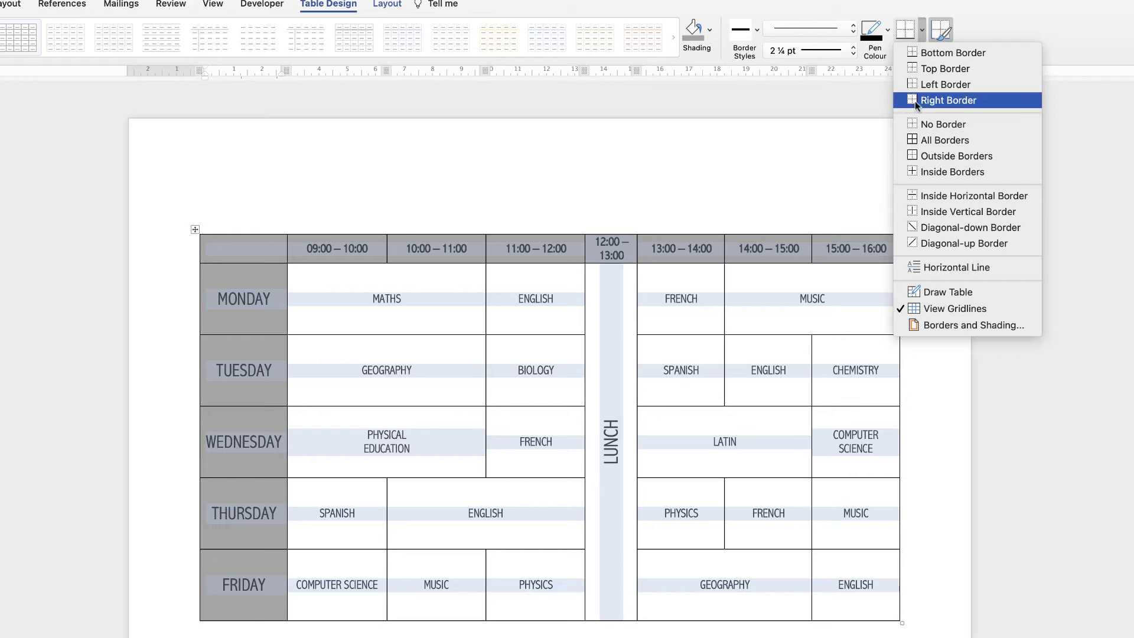
pyautogui.click(934, 155)
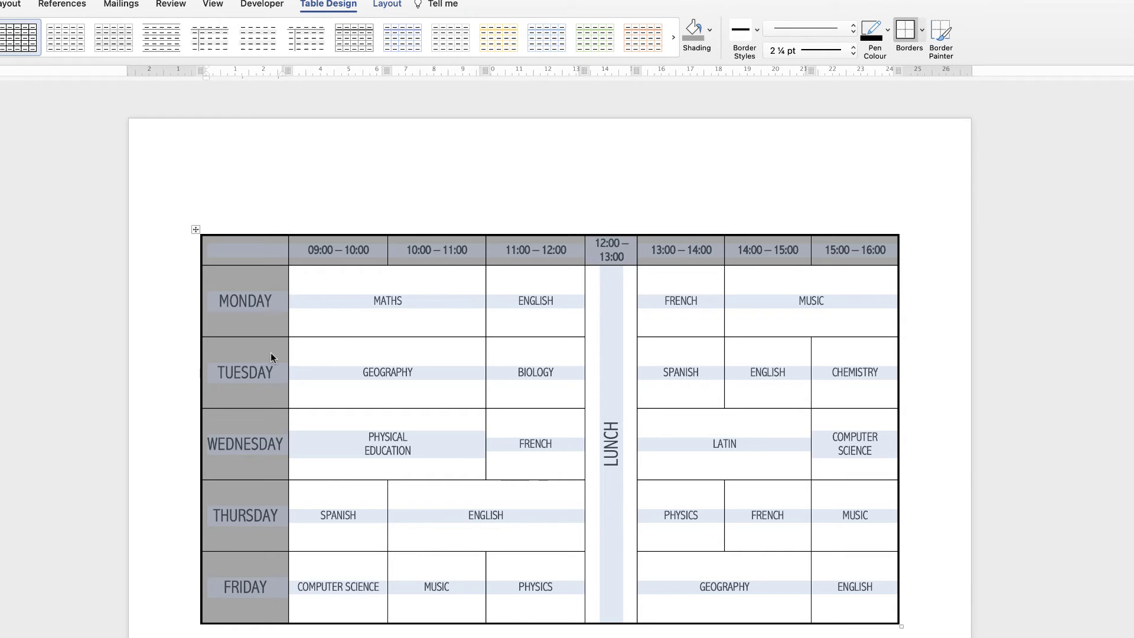
# Add a thick bottom border under the header row.
pyautogui.click(336, 251)
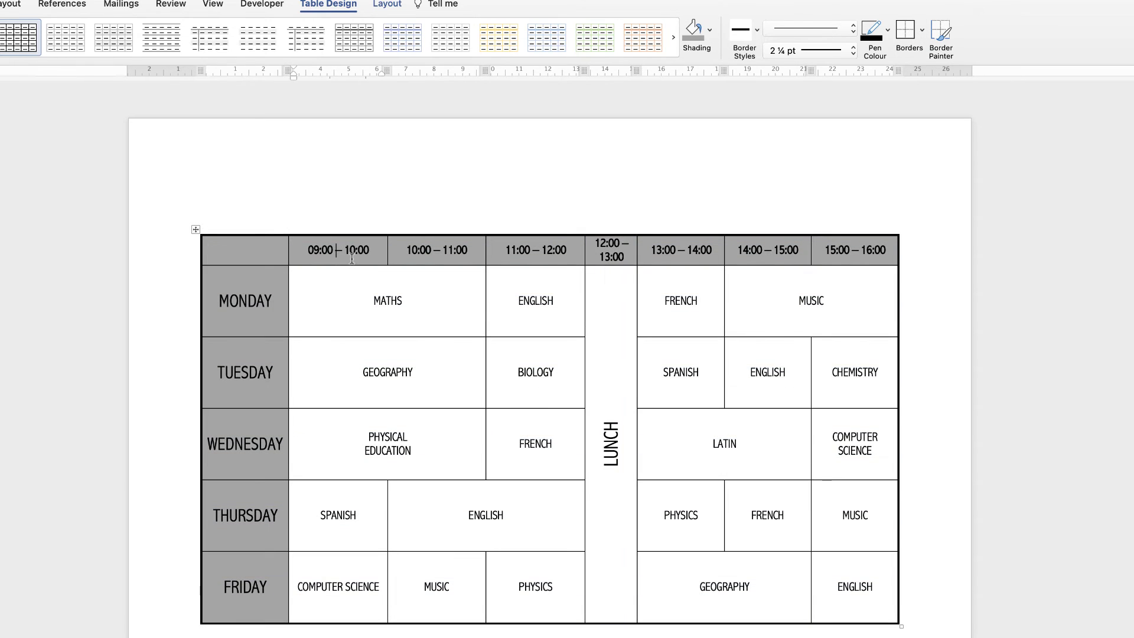
pyautogui.moveTo(856, 250); pyautogui.dragTo(289, 231)
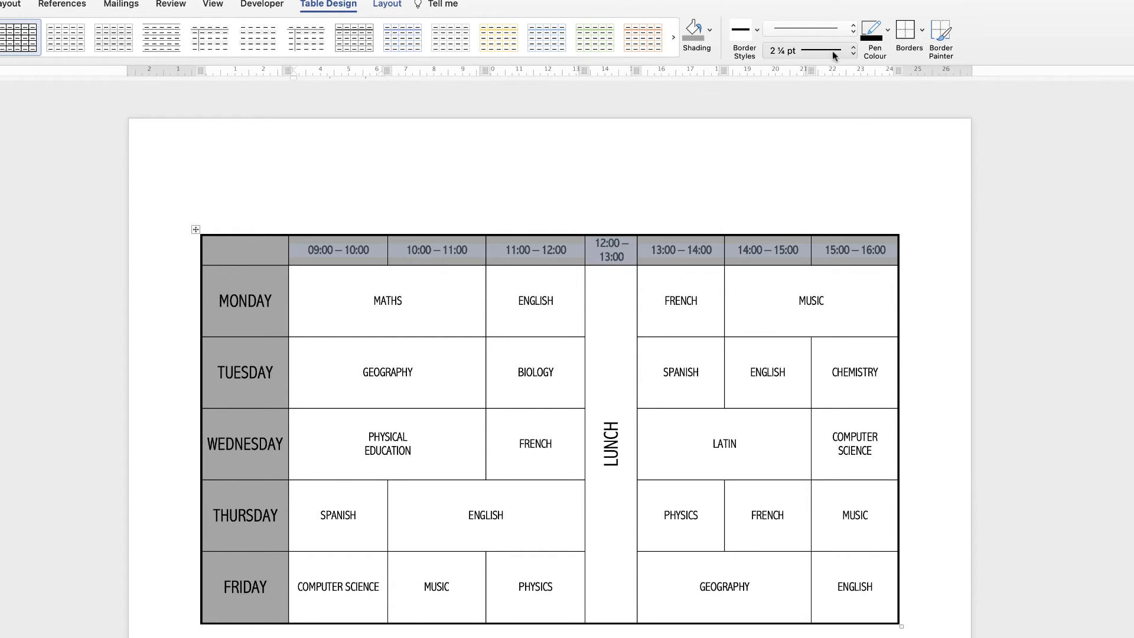
pyautogui.click(924, 32)
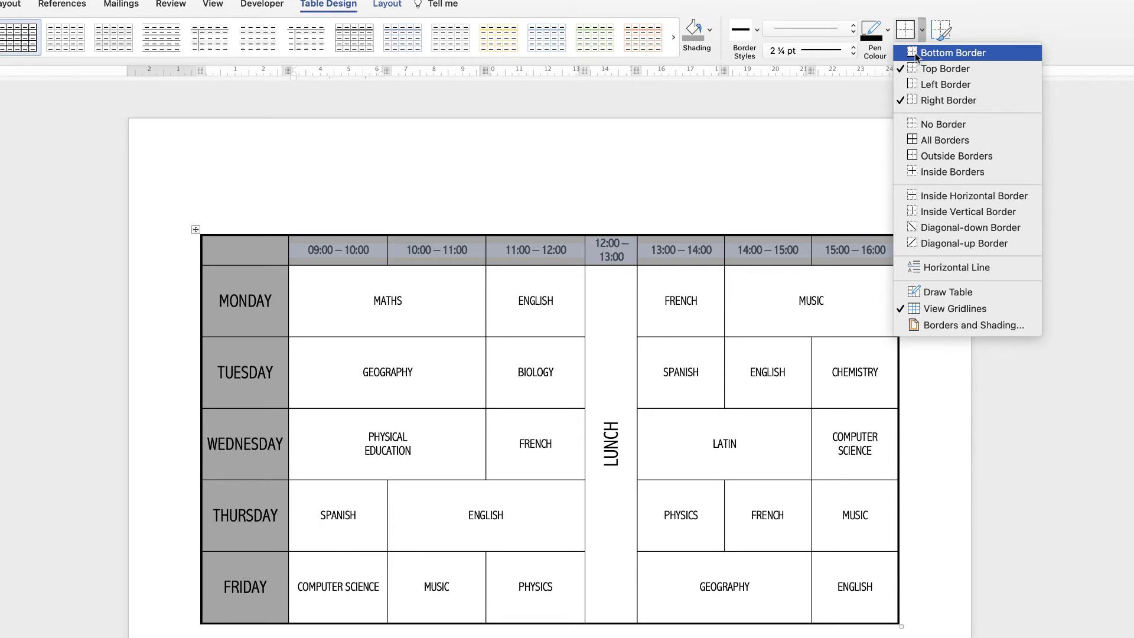
pyautogui.click(932, 53)
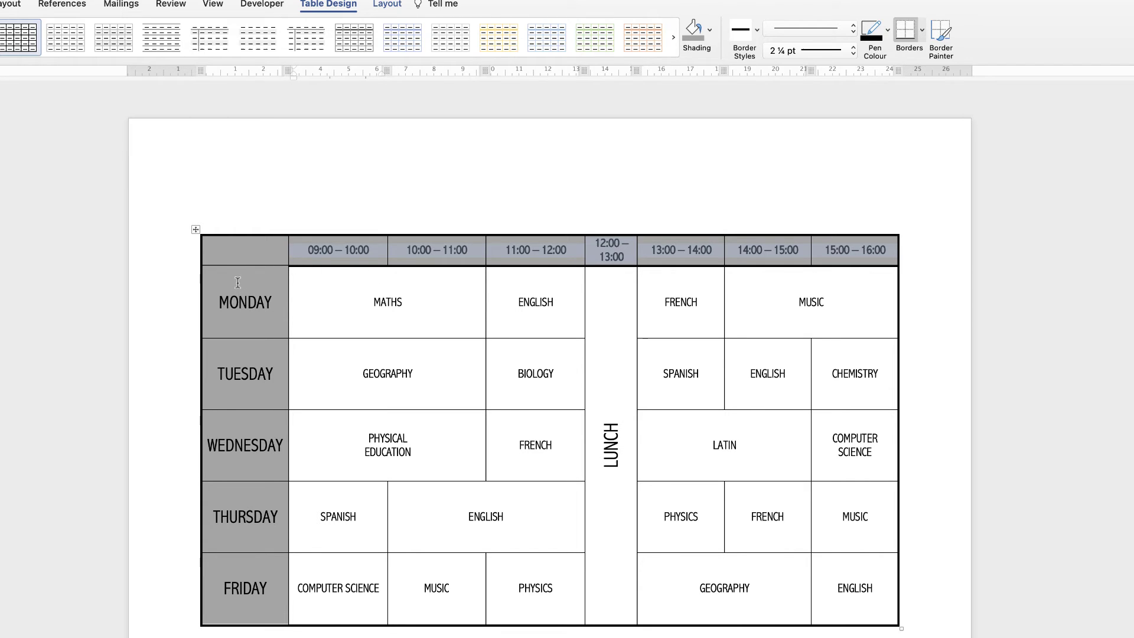
# Add a thick right border beside the day-name cells.
pyautogui.moveTo(238, 283); pyautogui.dragTo(269, 579)
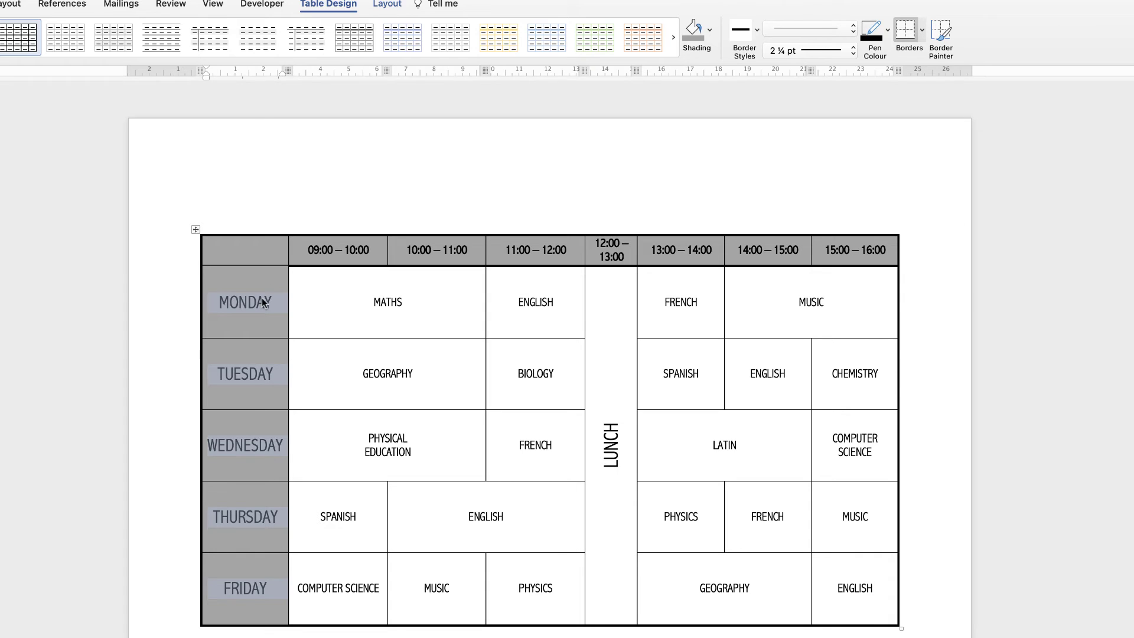
pyautogui.click(922, 30)
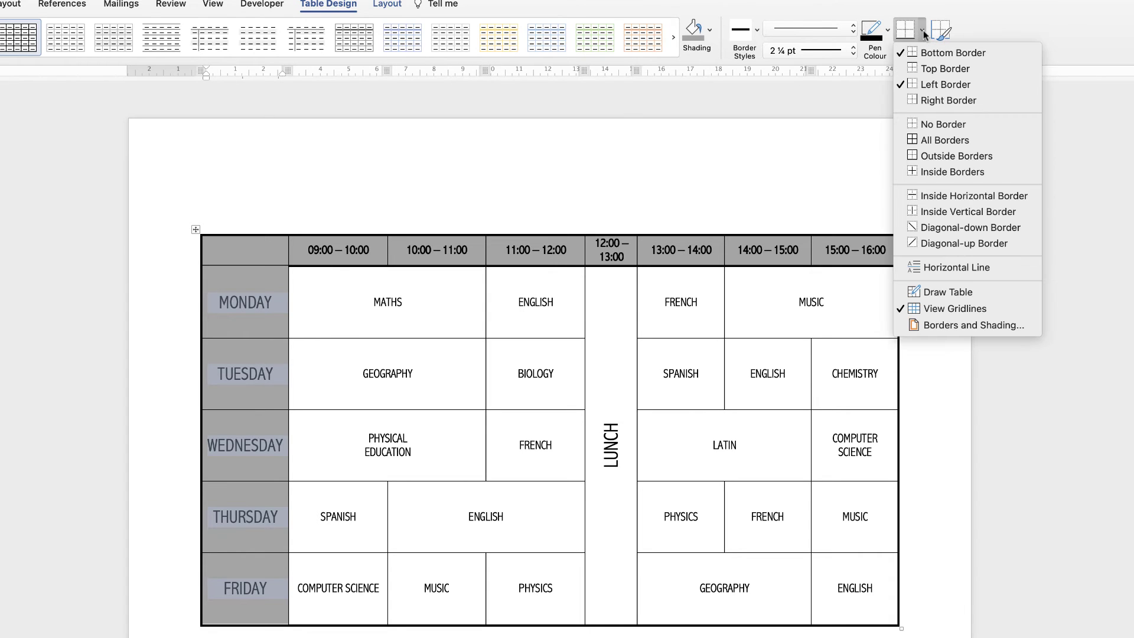
pyautogui.click(927, 101)
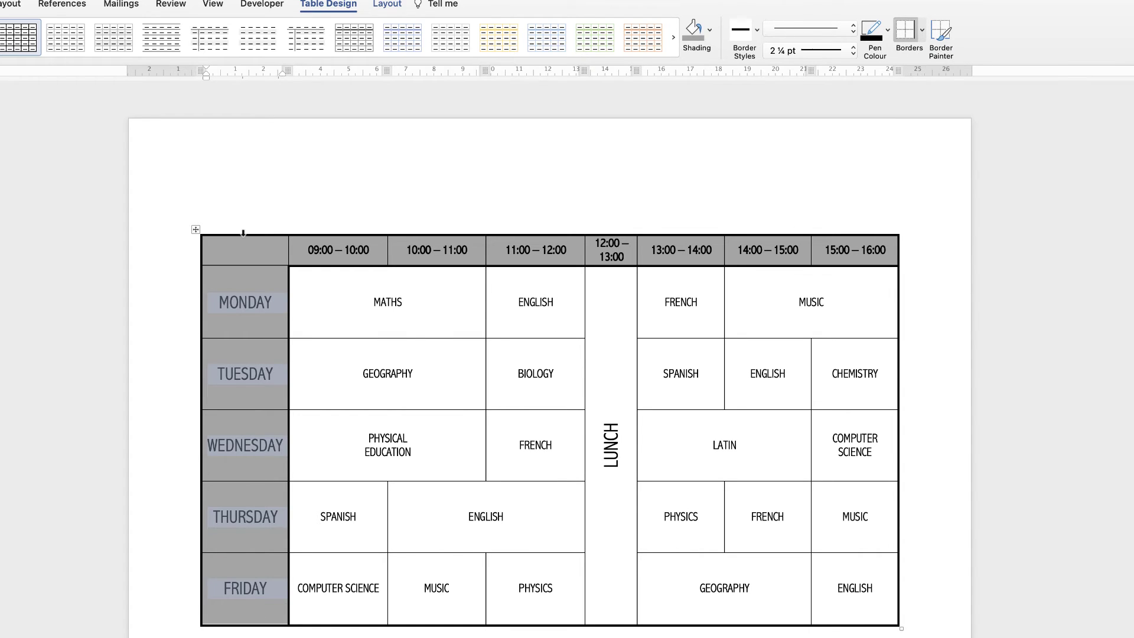
pyautogui.click(264, 303)
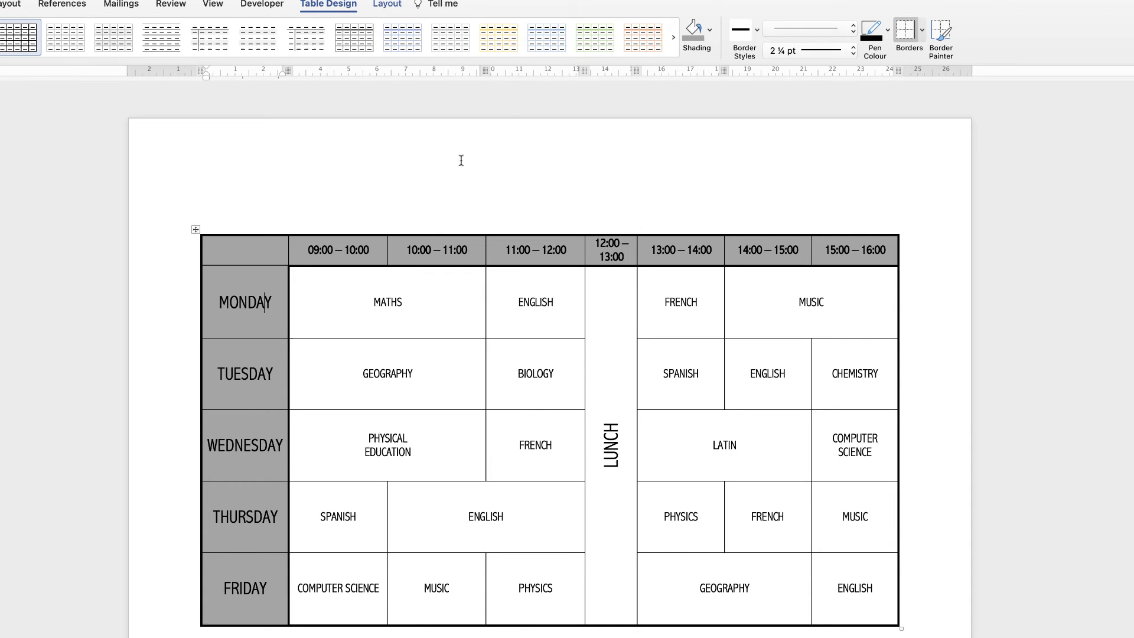
# Draw a horizontal text box above the timetable table.
pyautogui.click(546, 169)
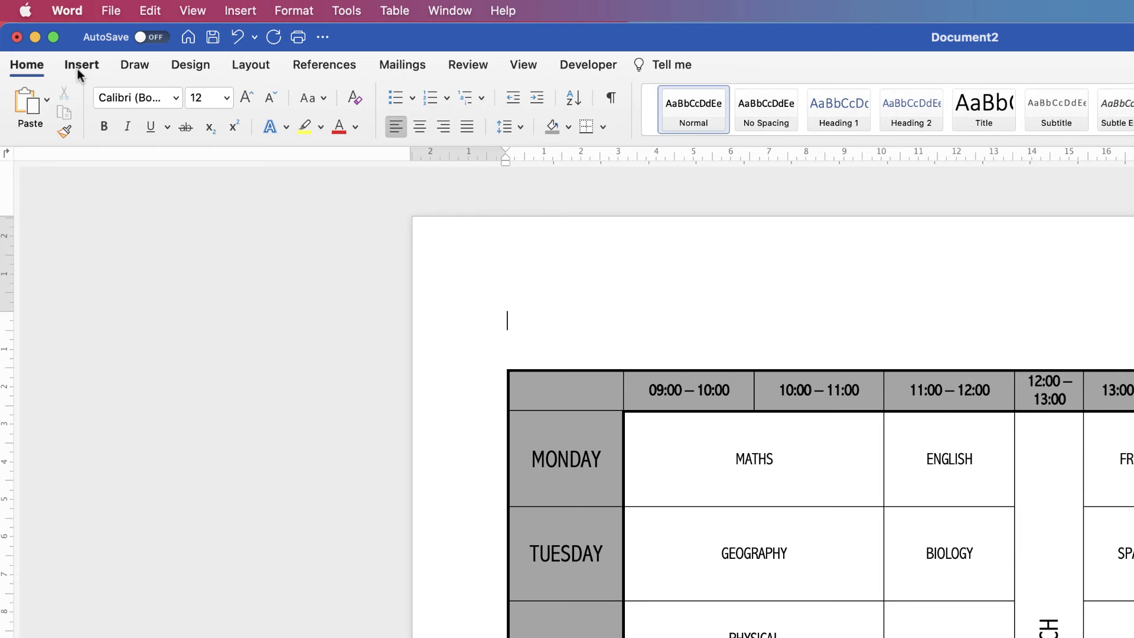
pyautogui.click(79, 67)
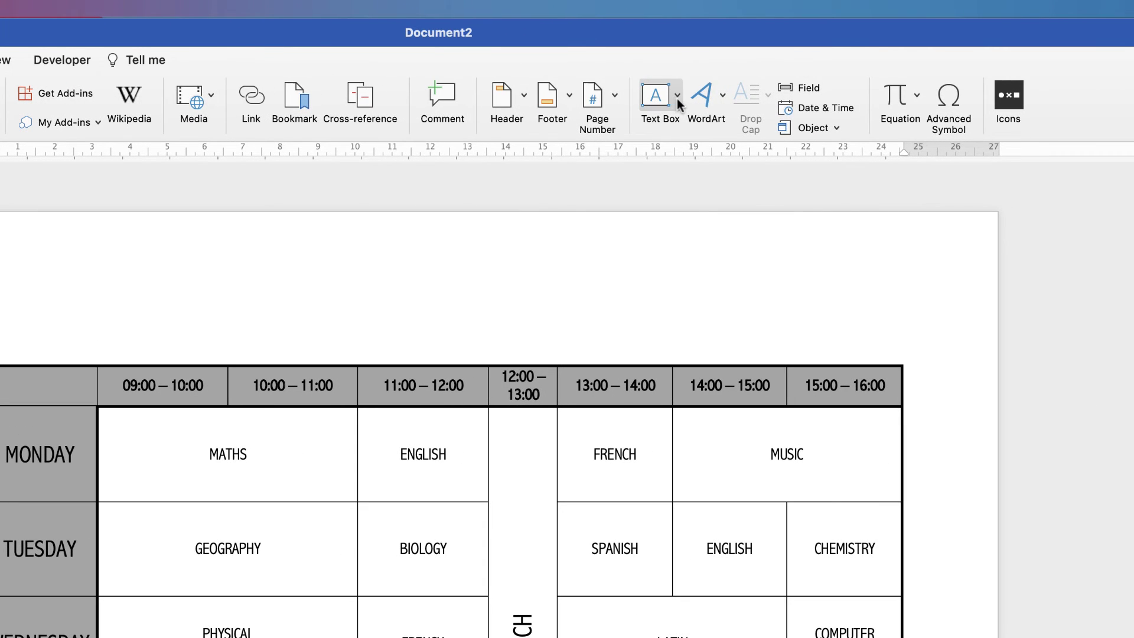
pyautogui.click(677, 95)
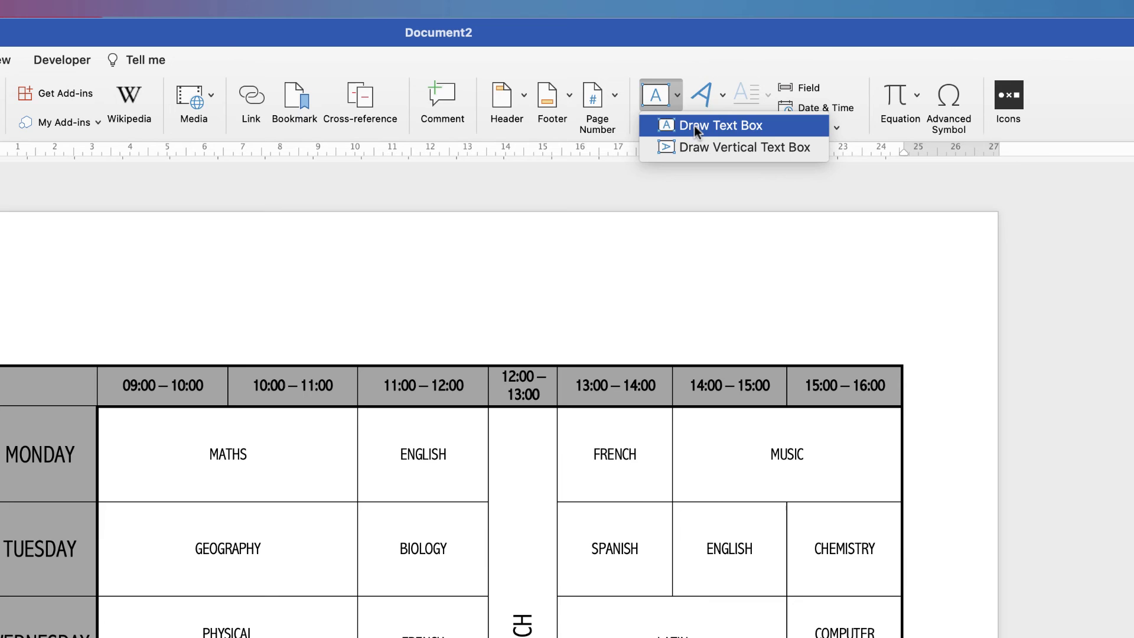
pyautogui.click(696, 126)
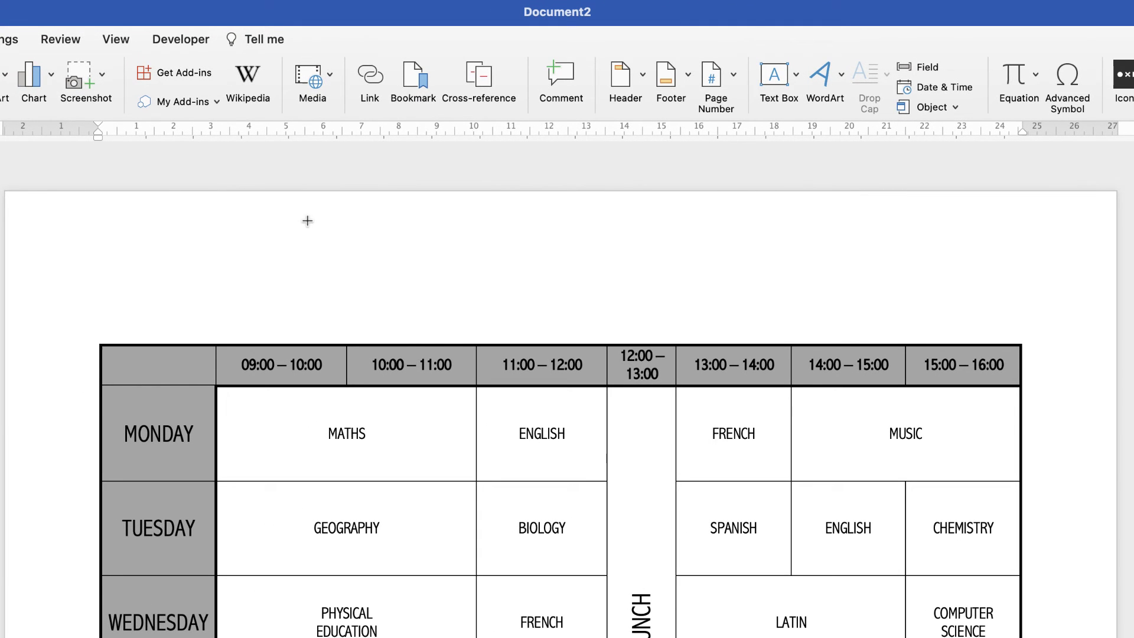
pyautogui.moveTo(306, 225); pyautogui.dragTo(844, 306)
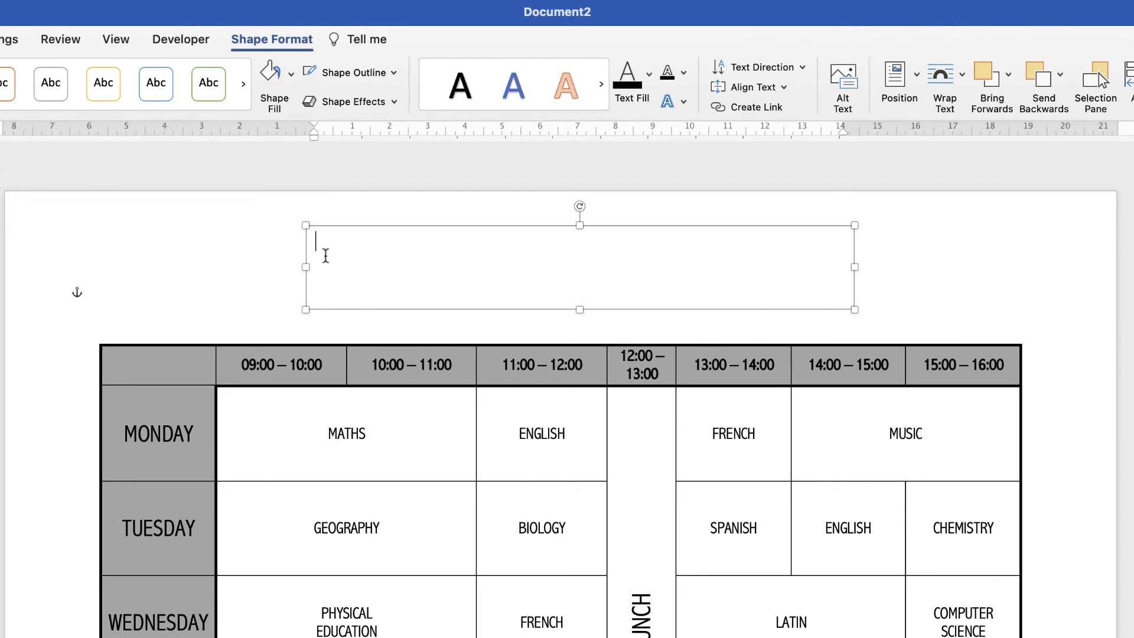
pyautogui.click(247, 257)
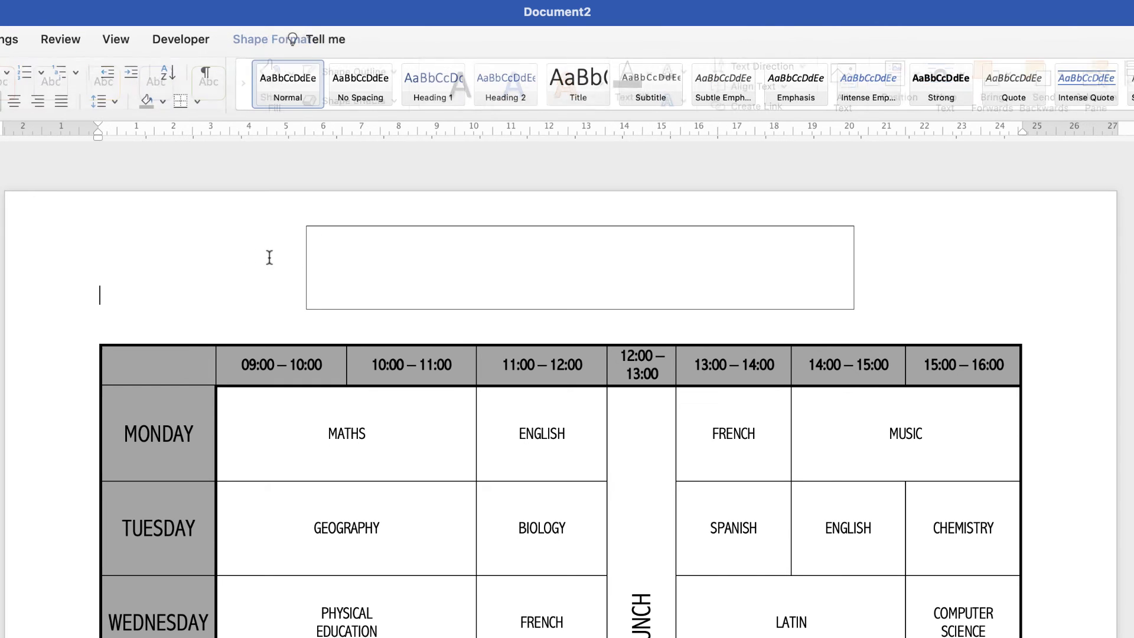
# Type 'WEEKLY TIMETABLE' inside the new text box.
pyautogui.click(335, 251)
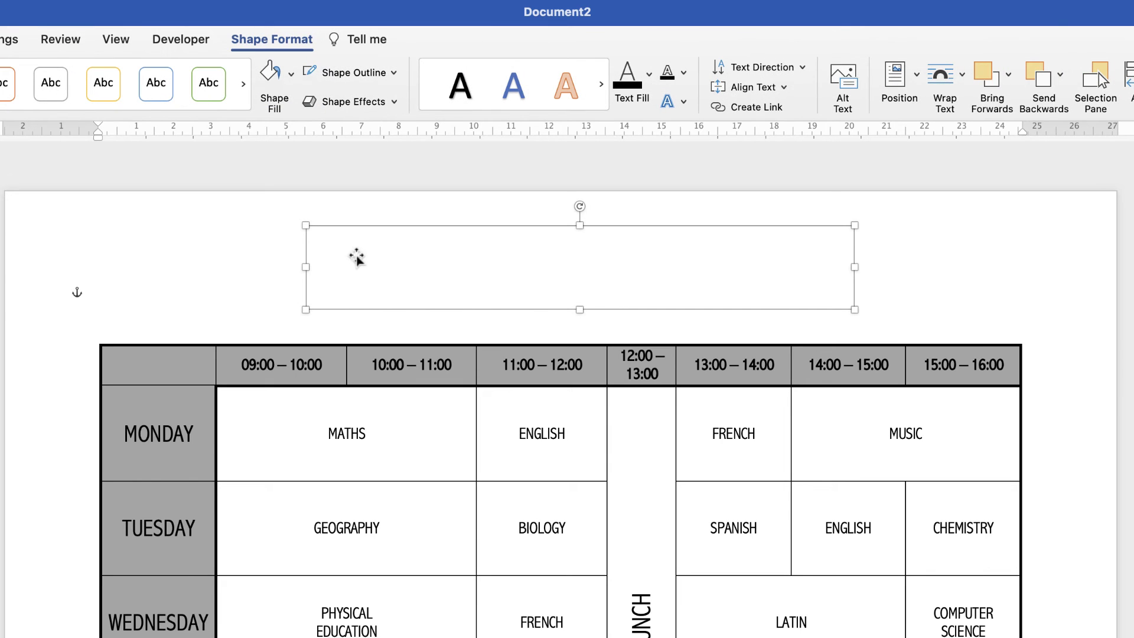
pyautogui.click(341, 252)
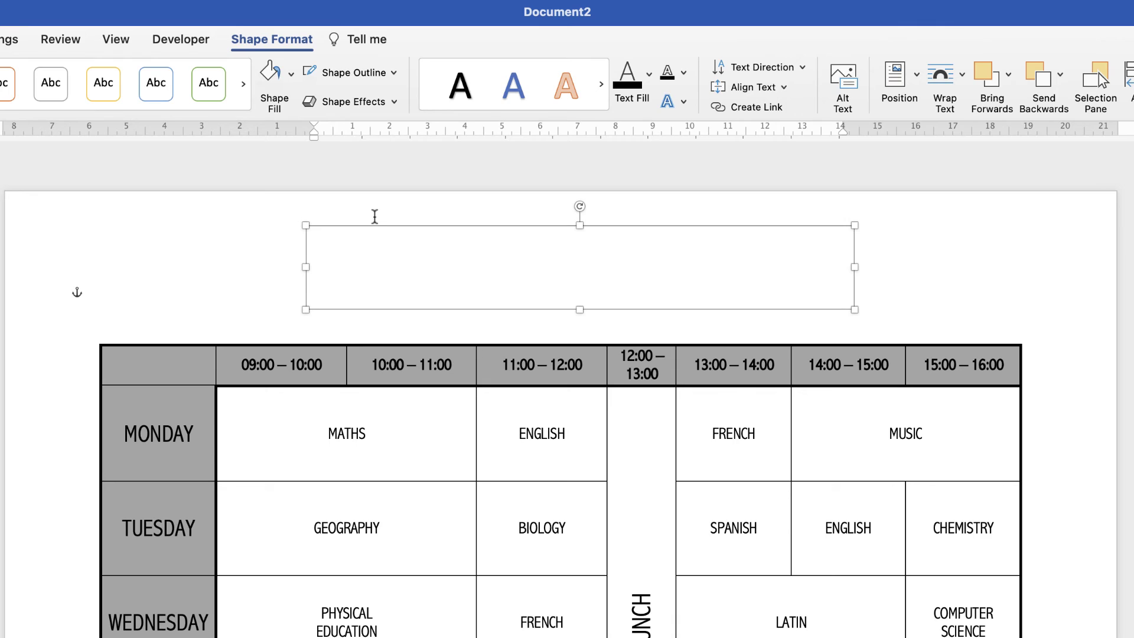
pyautogui.write('WEEKLY TIMETABLE')
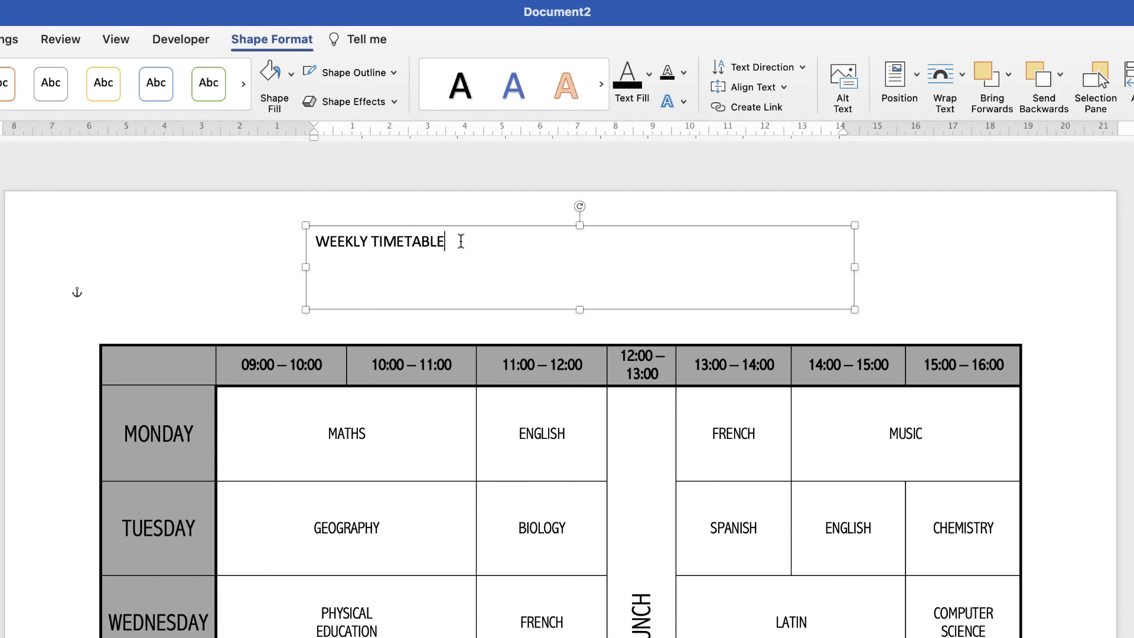
# Set the WEEKLY TIMETABLE title to Brazilia font at 36 pt.
pyautogui.moveTo(451, 241); pyautogui.dragTo(316, 239)
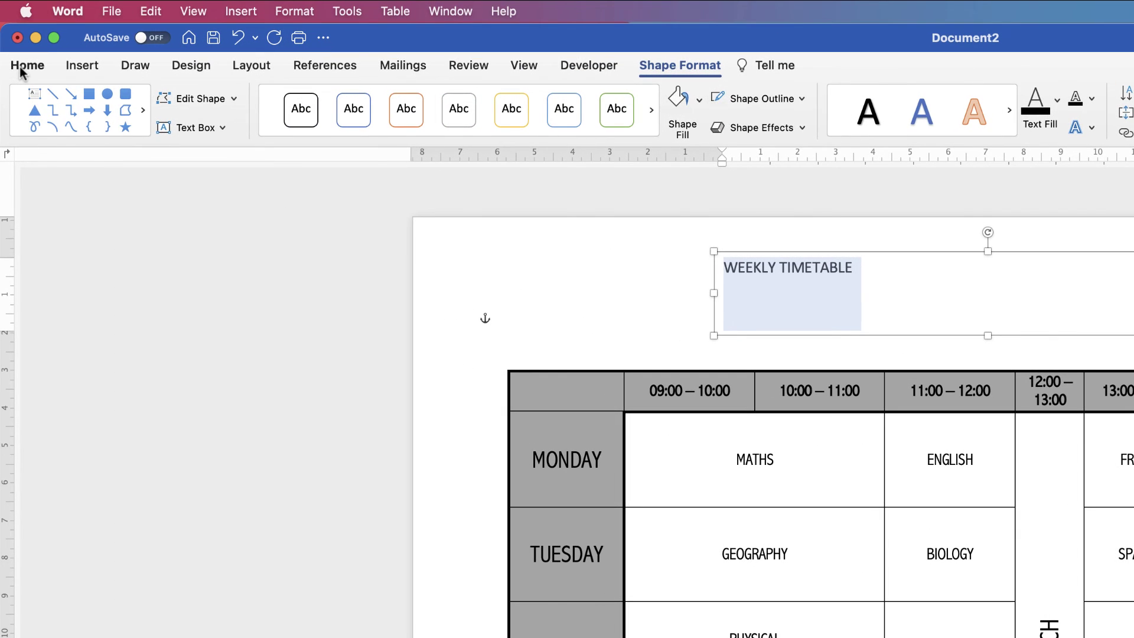
pyautogui.click(23, 66)
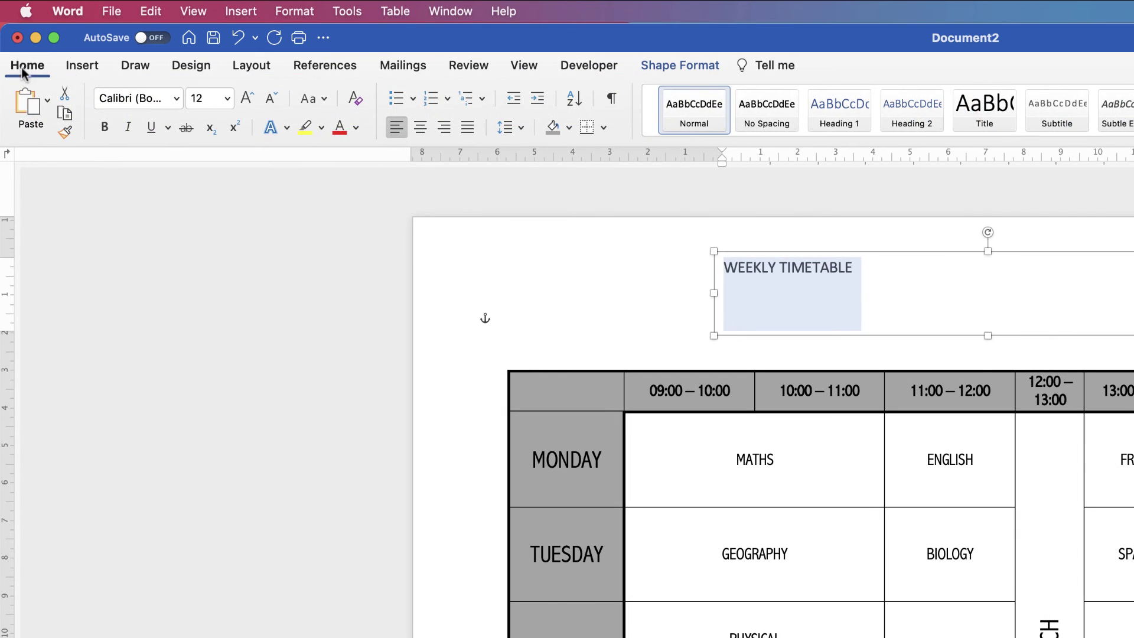
pyautogui.click(174, 101)
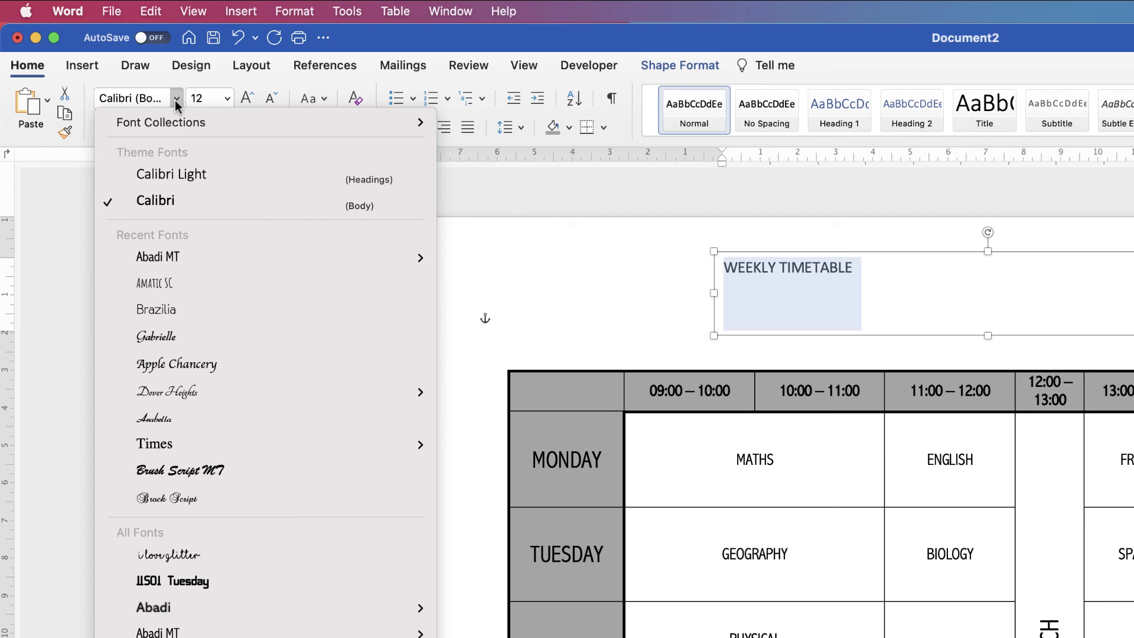
pyautogui.click(165, 311)
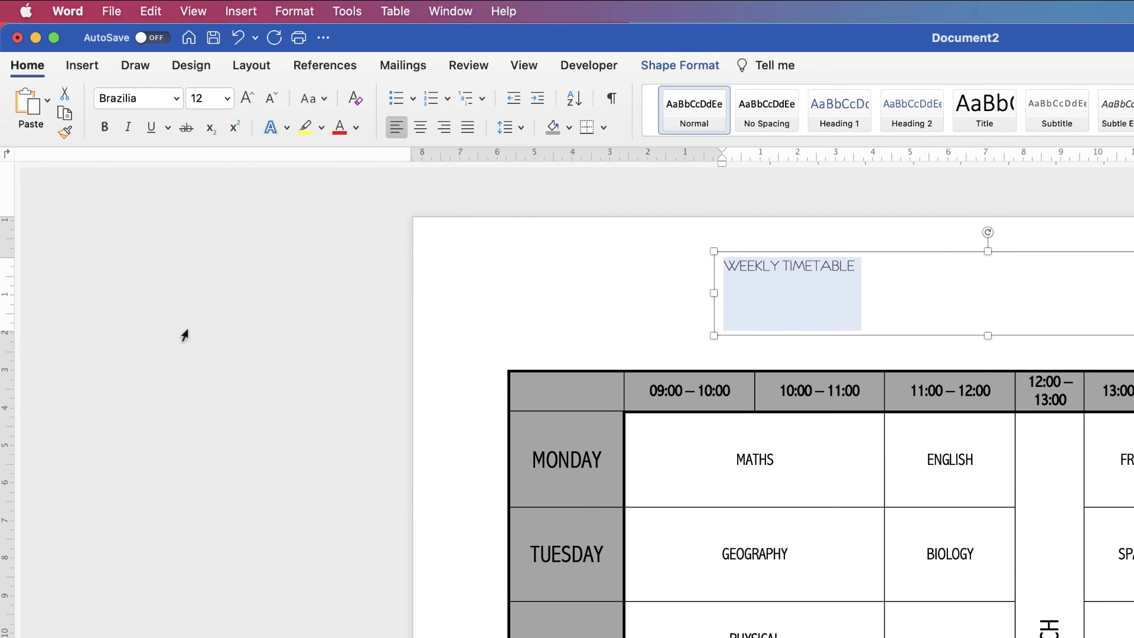
pyautogui.click(247, 99)
pyautogui.click(246, 99)
pyautogui.click(247, 99)
pyautogui.click(246, 99)
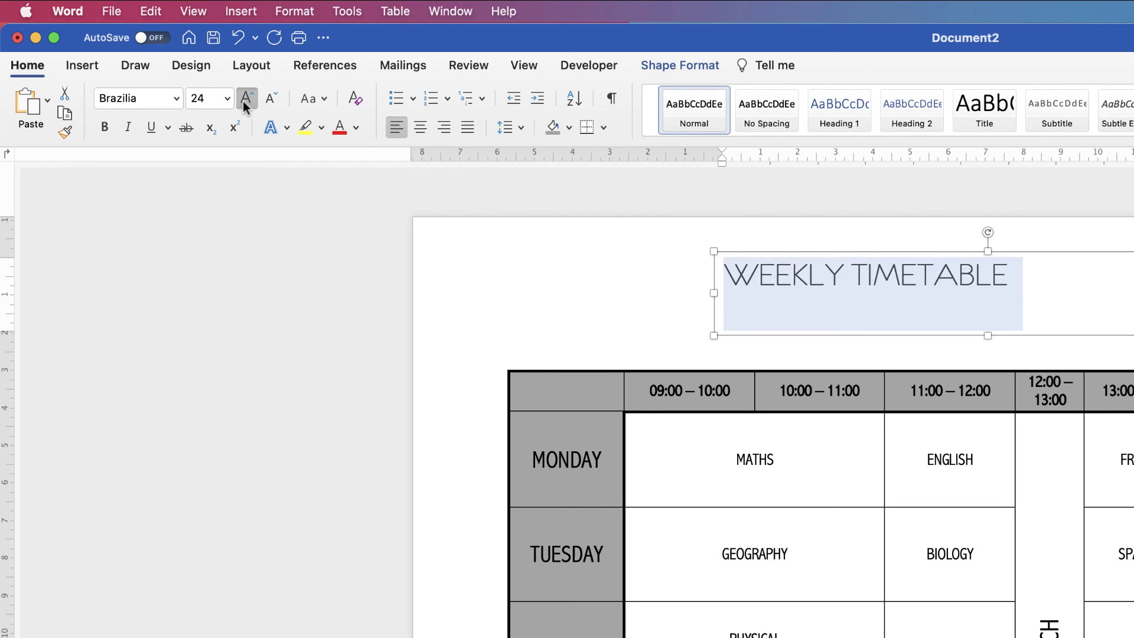
pyautogui.click(247, 105)
pyautogui.click(247, 105)
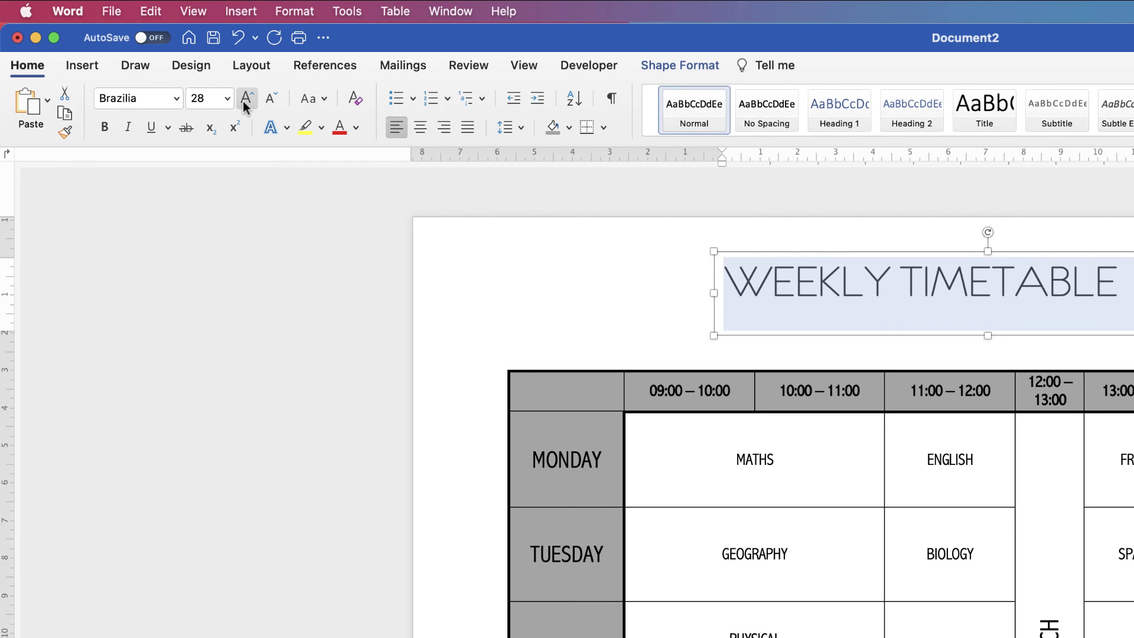
# Centre the title in its box and move the box down toward the table.
pyautogui.click(421, 128)
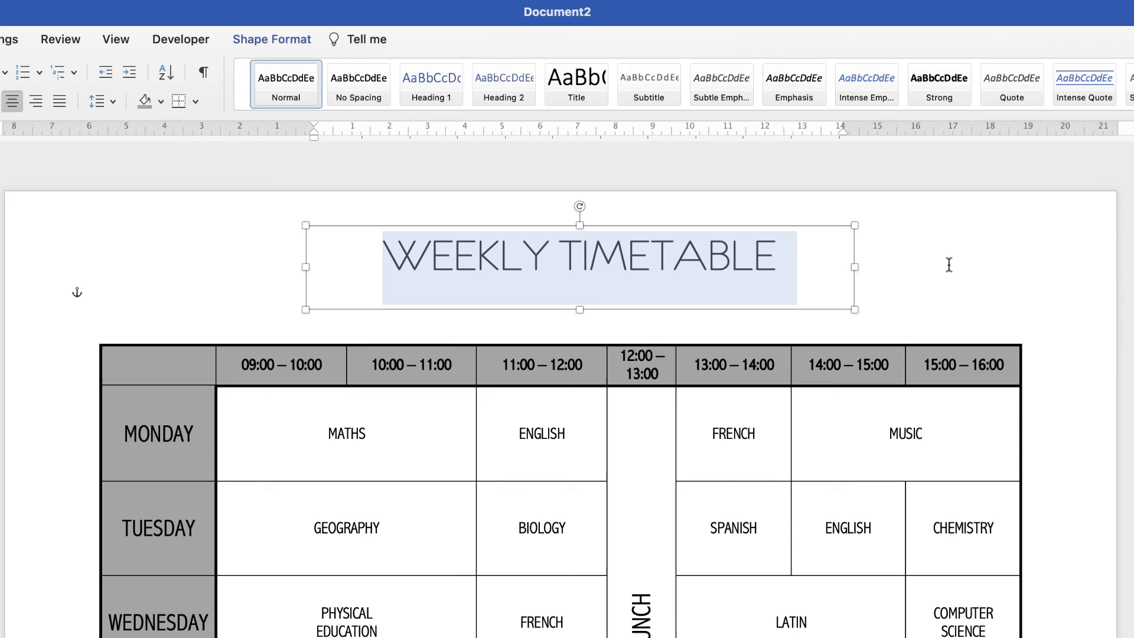
pyautogui.click(949, 265)
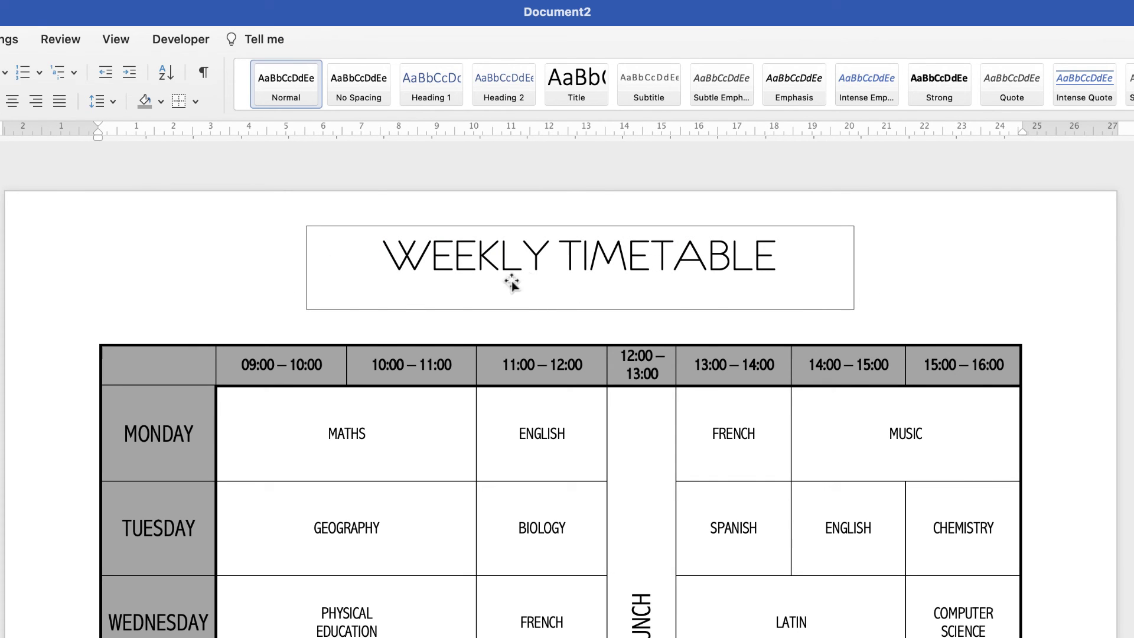
pyautogui.moveTo(698, 262); pyautogui.dragTo(699, 287)
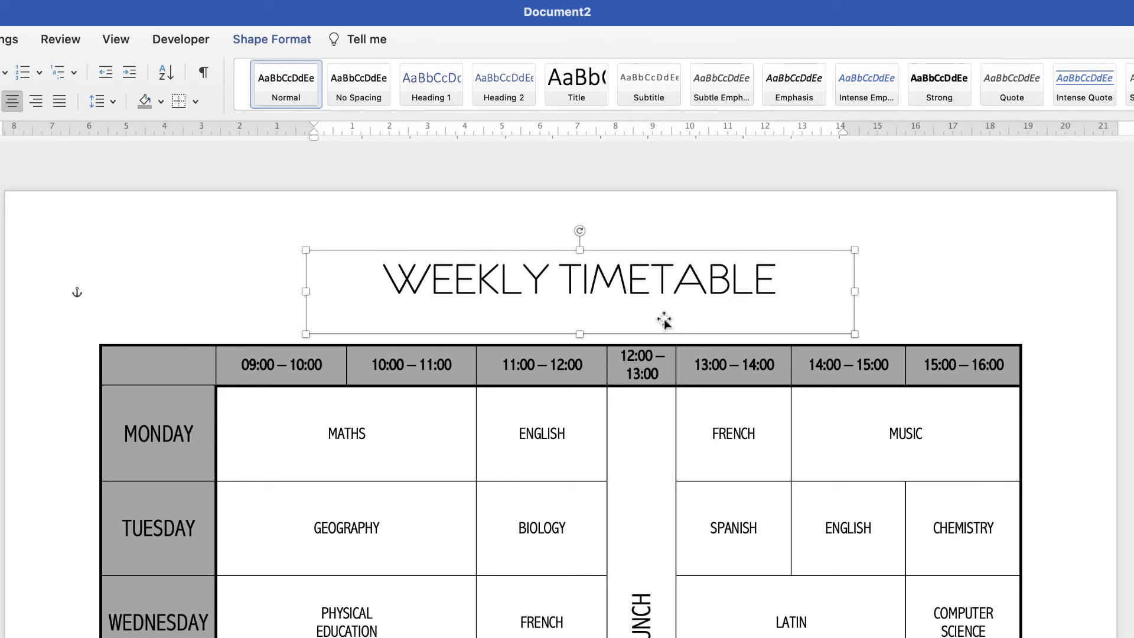
# Remove the title text box's outline with No Outline.
pyautogui.click(282, 40)
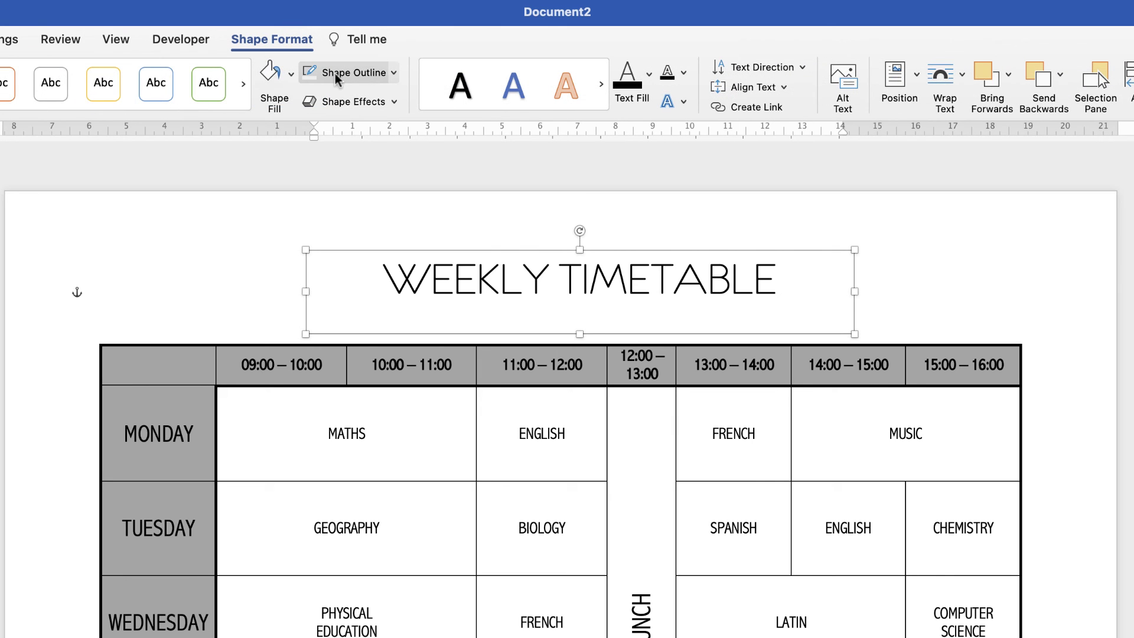
pyautogui.click(393, 73)
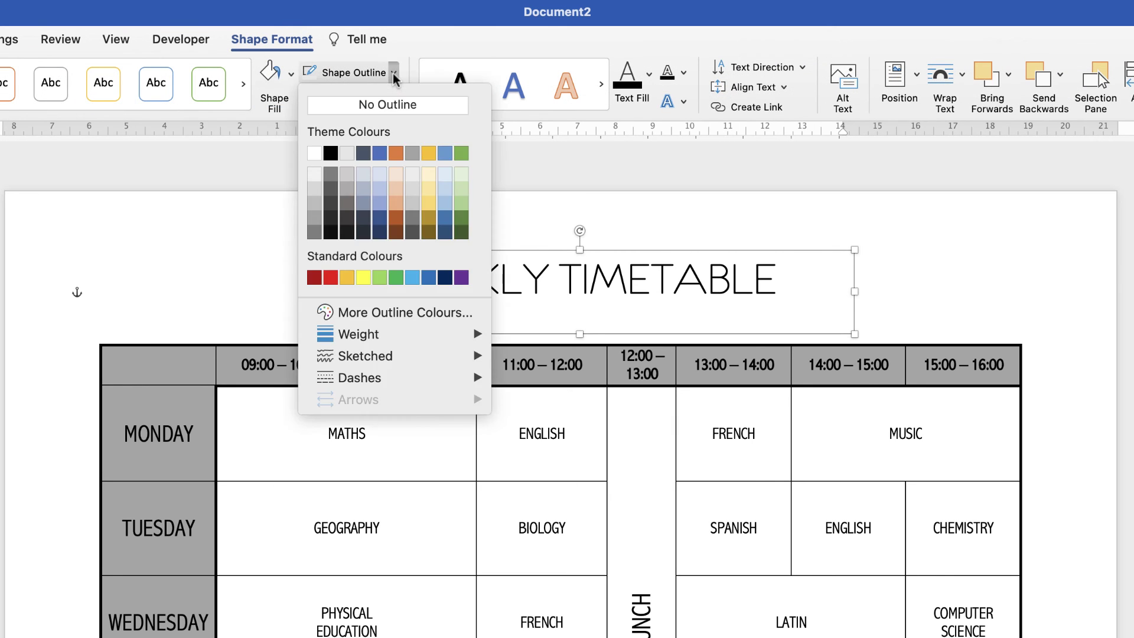
pyautogui.click(391, 104)
pyautogui.click(248, 231)
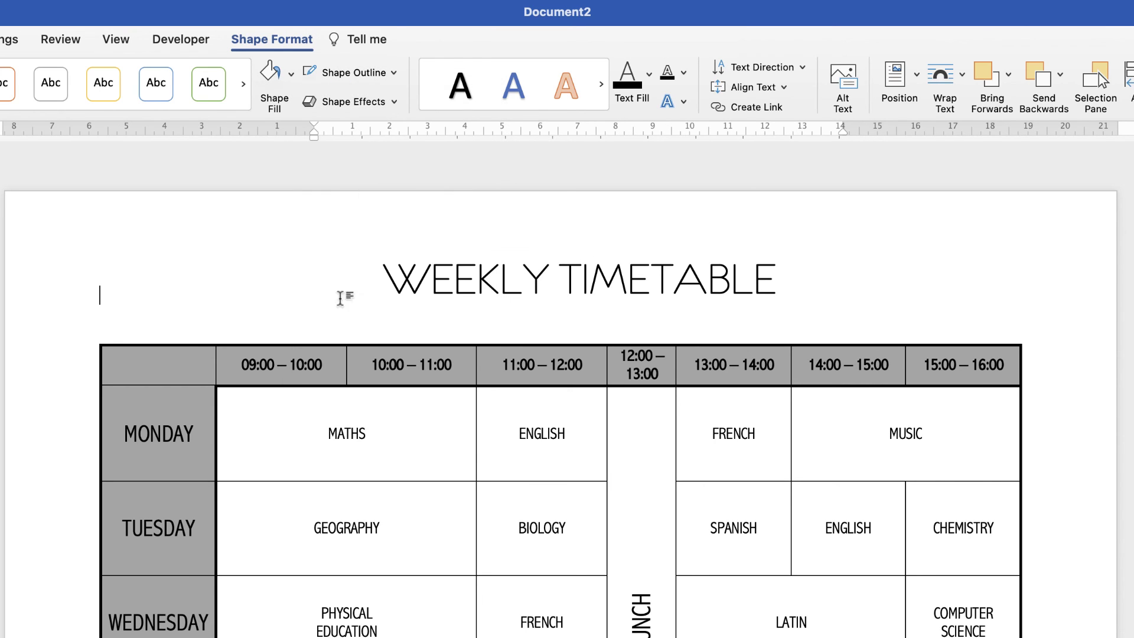
# Give the title box No Fill and shift it slightly right.
pyautogui.click(472, 289)
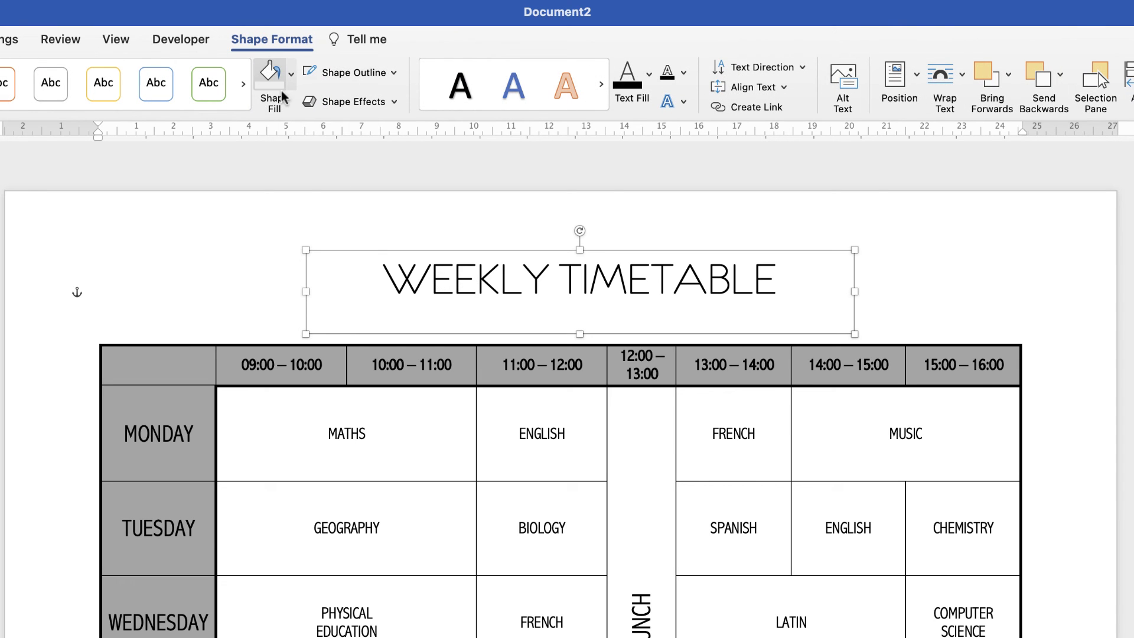
pyautogui.click(291, 74)
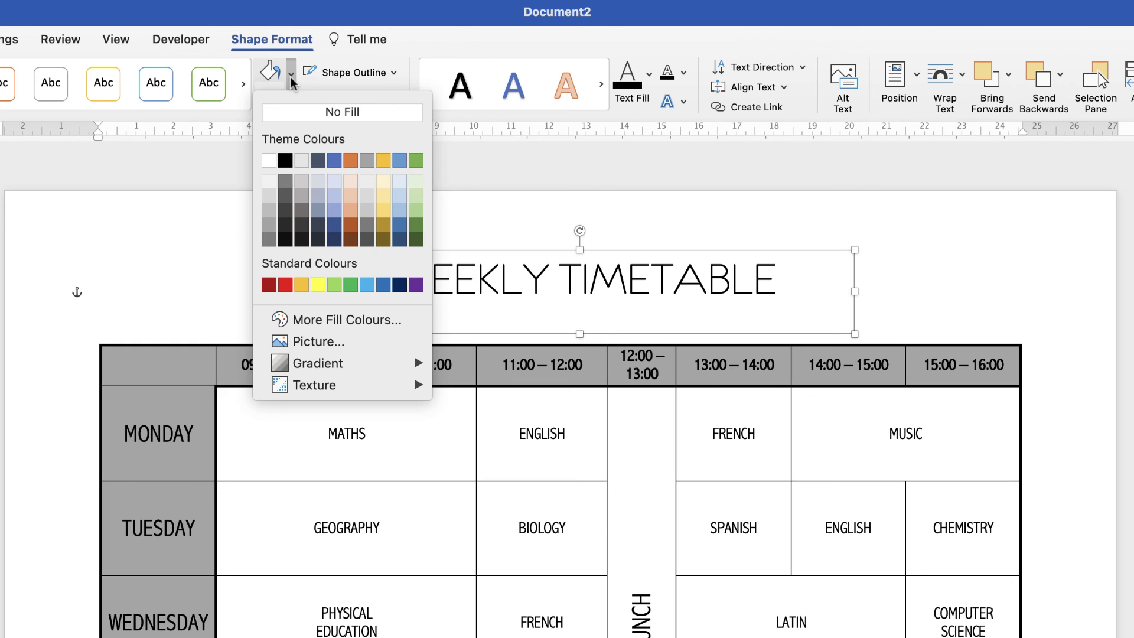
pyautogui.click(294, 114)
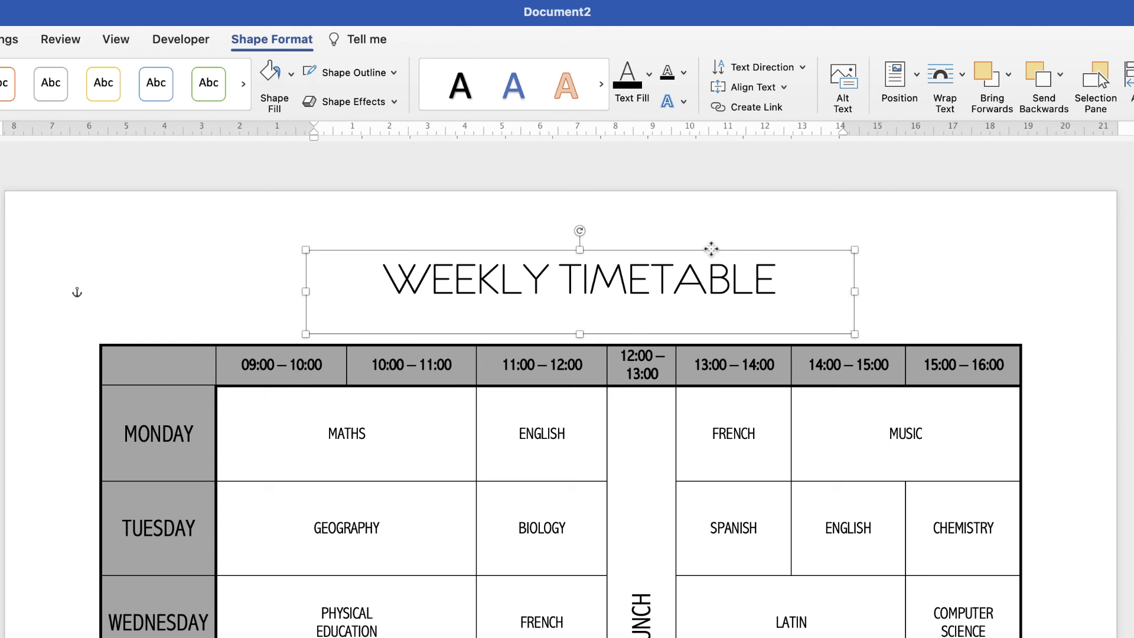
pyautogui.moveTo(715, 249)
pyautogui.mouseDown()
pyautogui.moveTo(717, 290)
pyautogui.moveTo(761, 322)
pyautogui.moveTo(684, 399)
pyautogui.moveTo(651, 325)
pyautogui.moveTo(761, 329)
pyautogui.moveTo(765, 278)
pyautogui.moveTo(727, 249)
pyautogui.mouseUp()
# Align the title text box to the centre of the page.
pyautogui.click(927, 266)
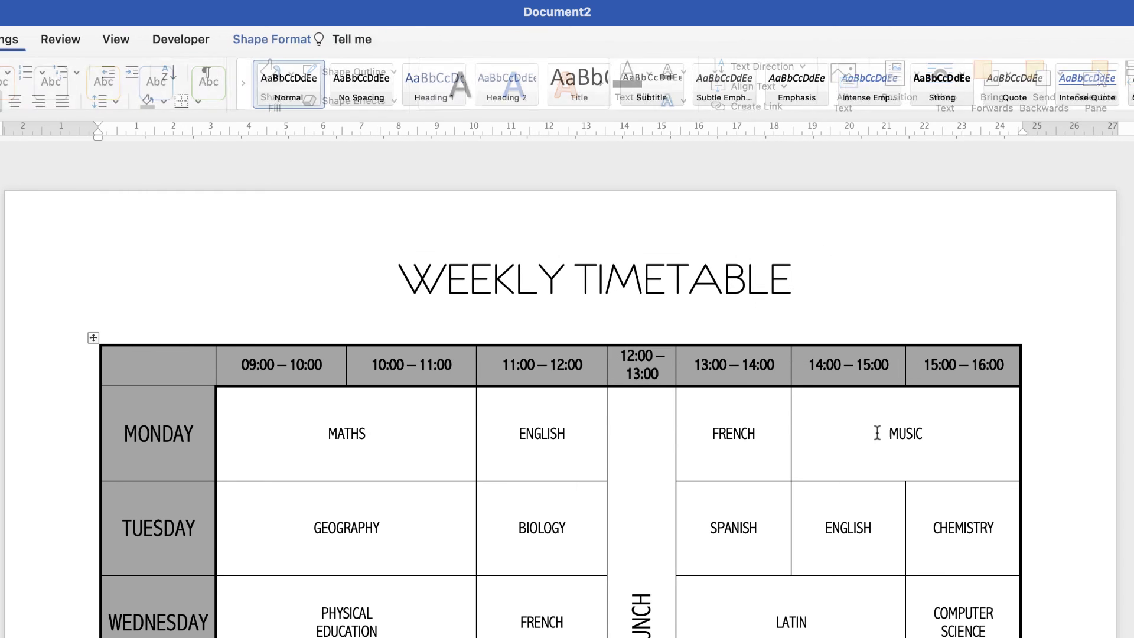
pyautogui.click(641, 286)
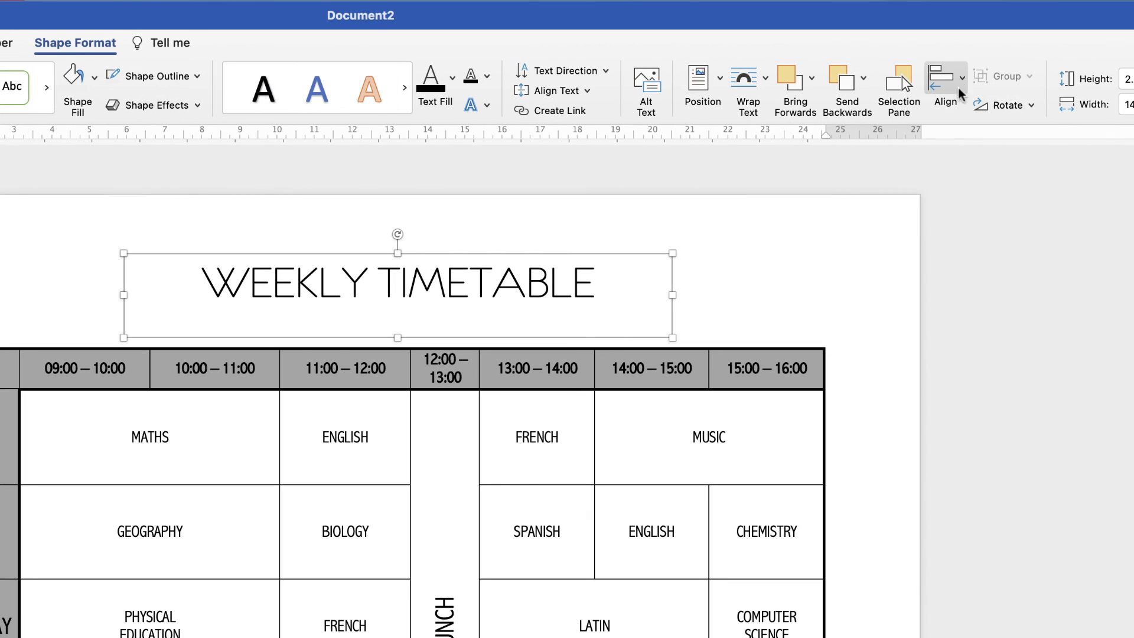
pyautogui.click(962, 77)
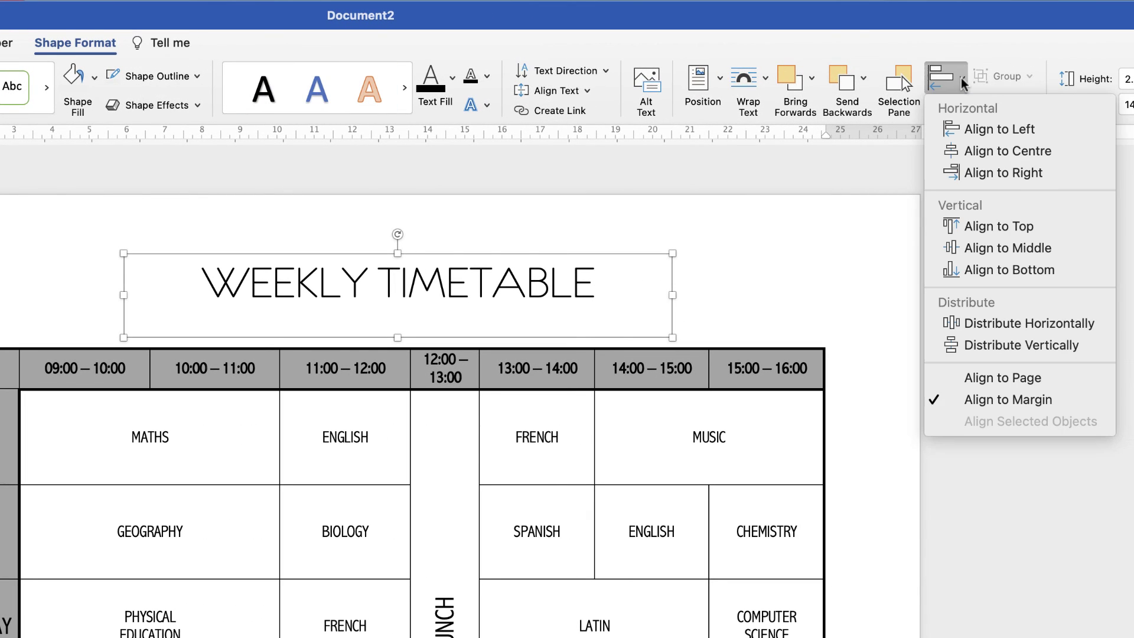
pyautogui.click(969, 152)
pyautogui.click(867, 283)
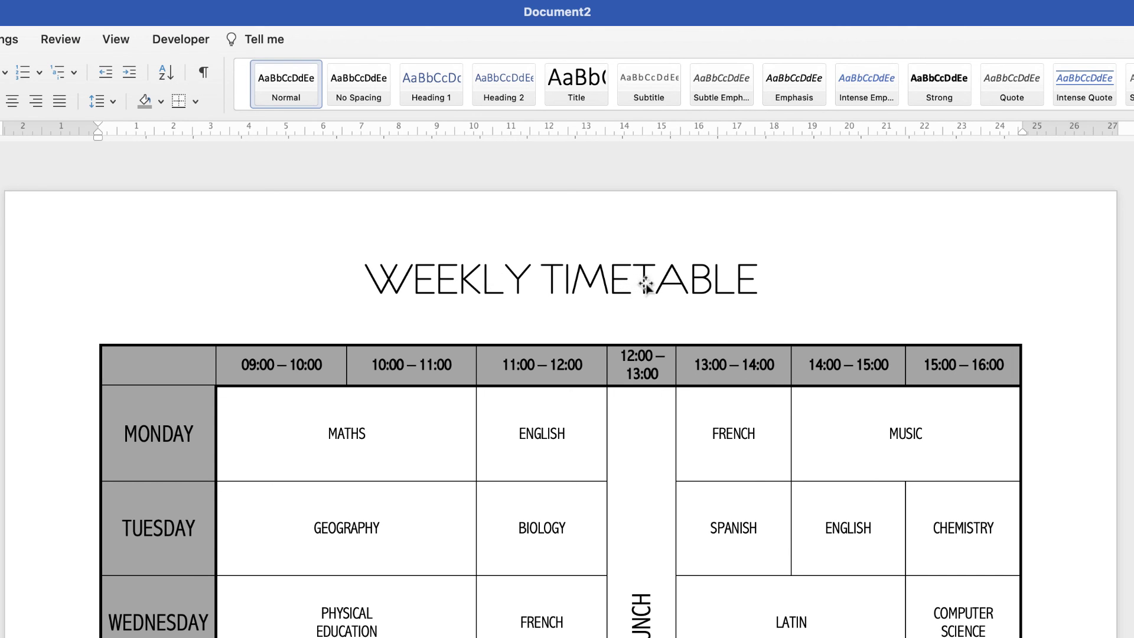
# Nudge the title box with the arrow keys so it sits just above the table.
pyautogui.click(606, 285)
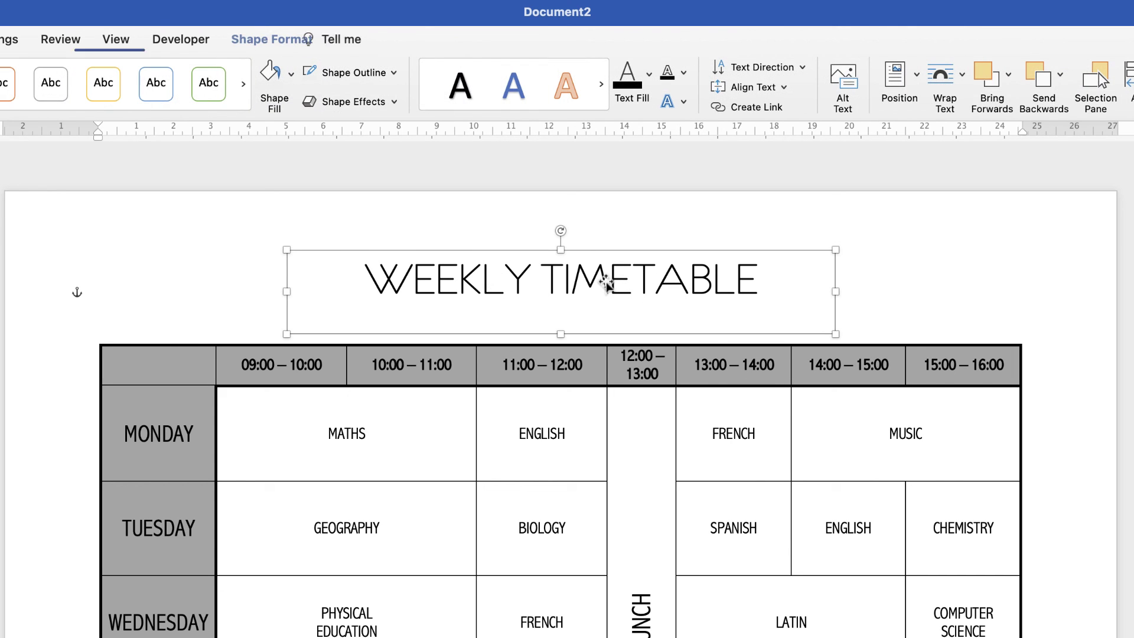
pyautogui.press('Down')
pyautogui.press('Down')
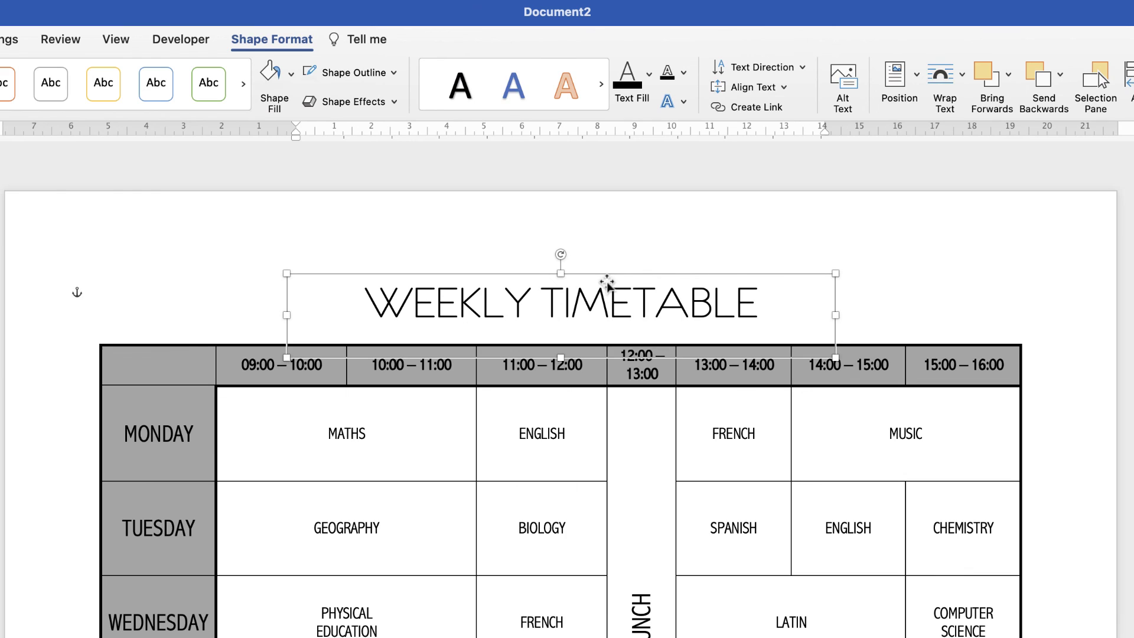
pyautogui.press('Up')
pyautogui.press('Up')
pyautogui.press('Up')
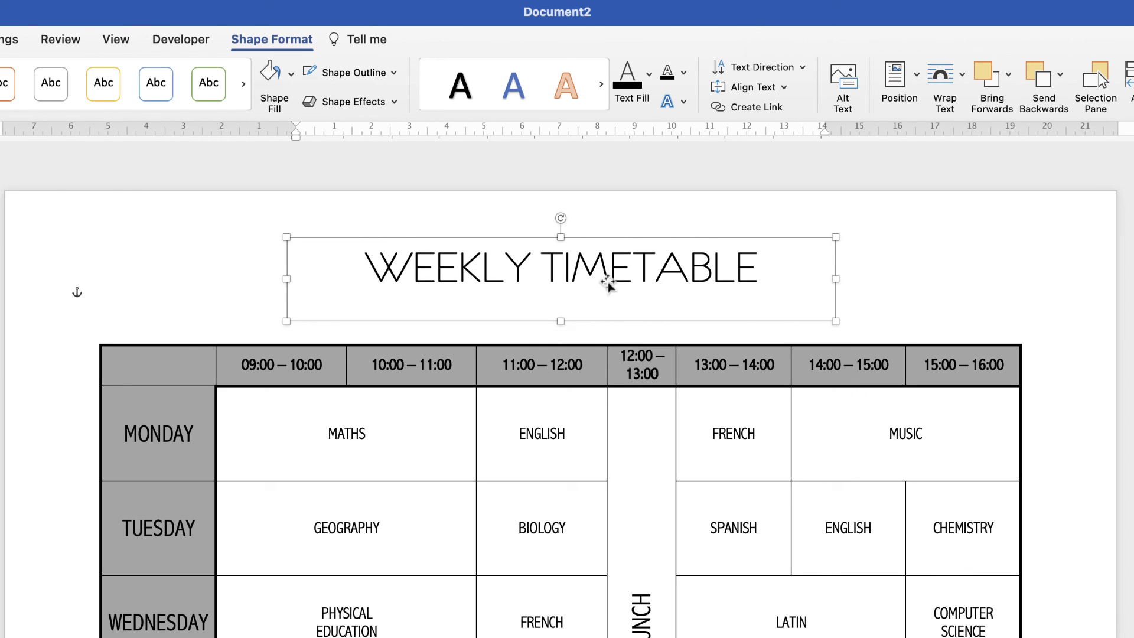
pyautogui.press('Down')
pyautogui.press('Down')
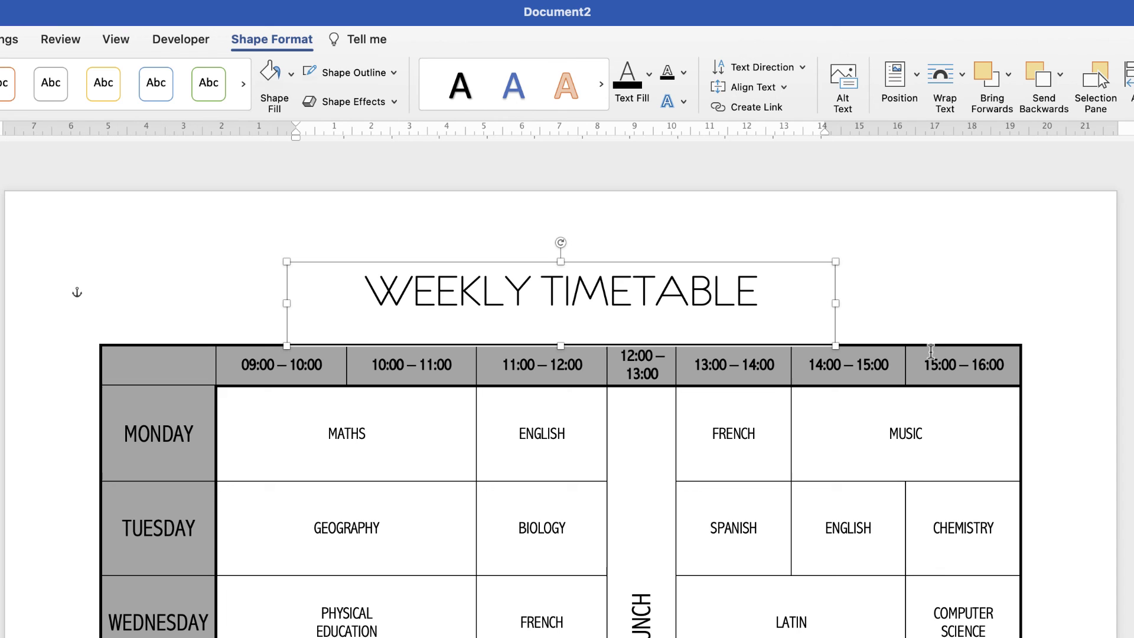
pyautogui.click(866, 293)
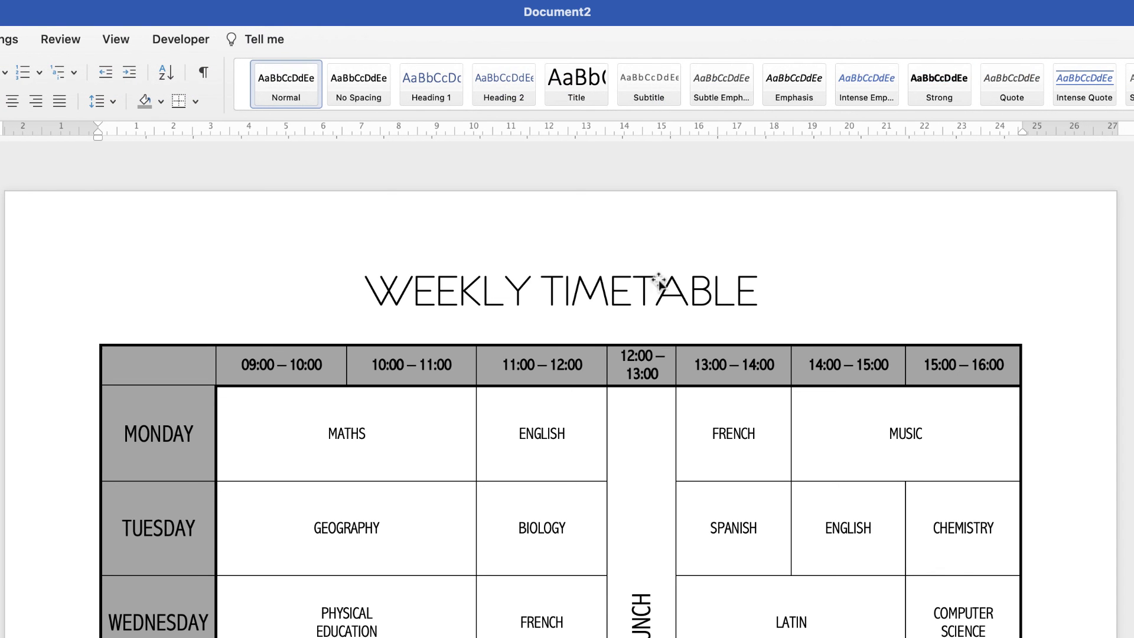
pyautogui.click(619, 289)
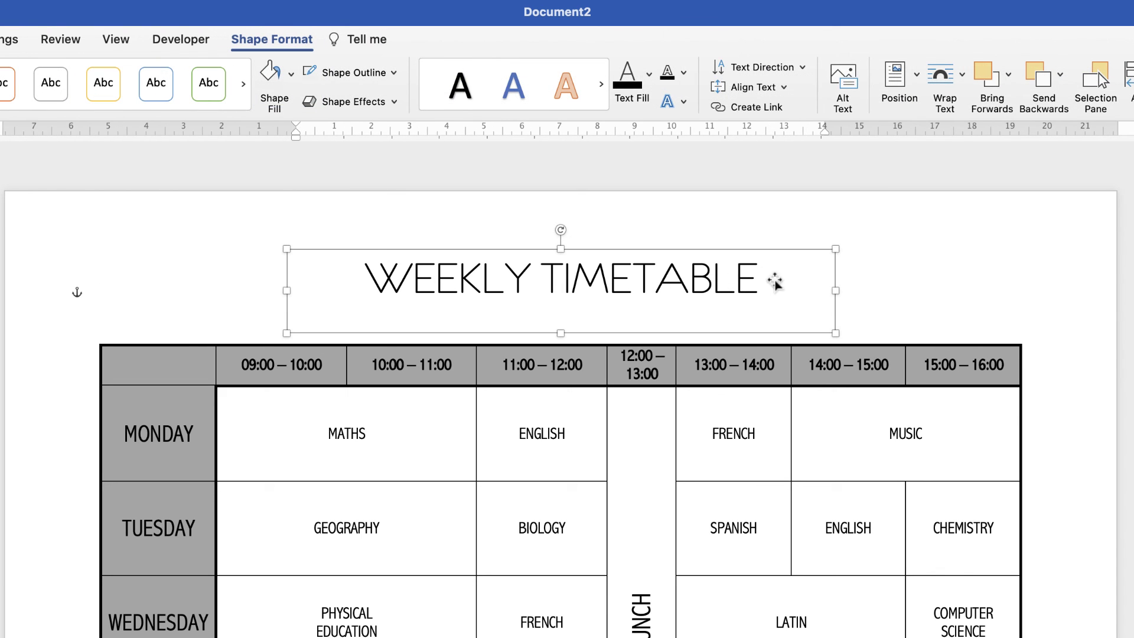
pyautogui.click(912, 287)
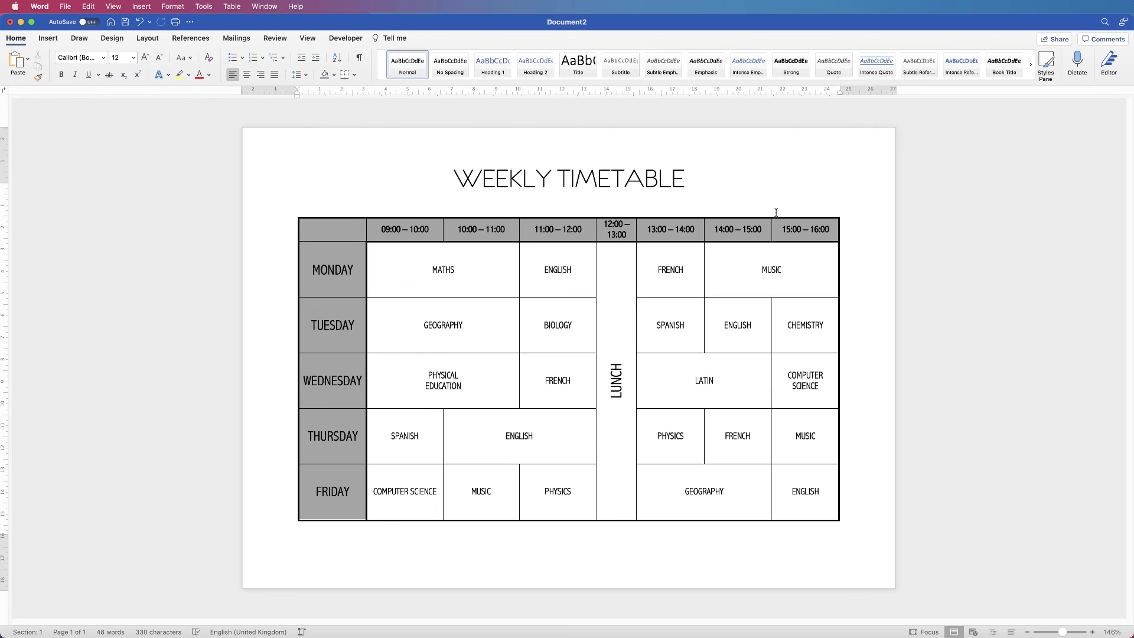